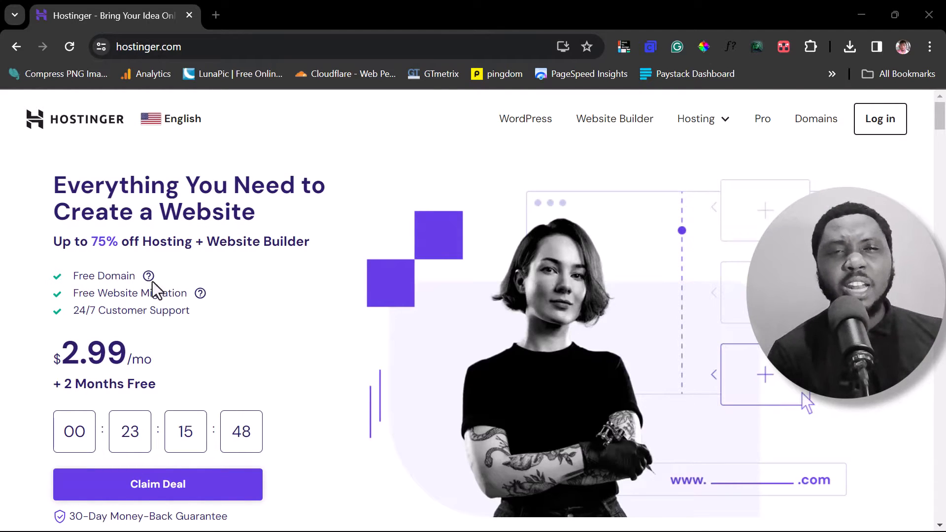
Find the Premium plan among the hosting plans and add it to the cart.
{"action": "scroll", "coordinate": [158, 498], "scroll_direction": "down", "scroll_amount": 3}
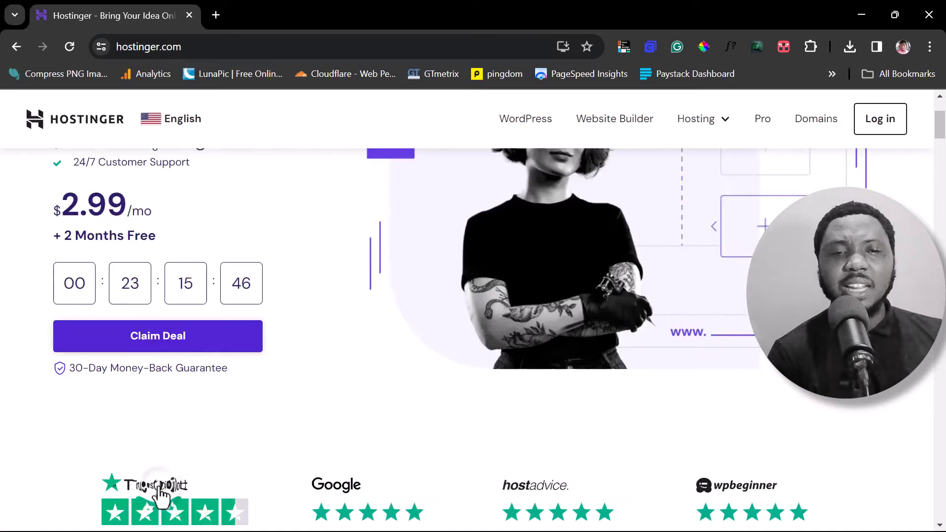
{"action": "scroll", "coordinate": [158, 498], "scroll_direction": "down", "scroll_amount": 10}
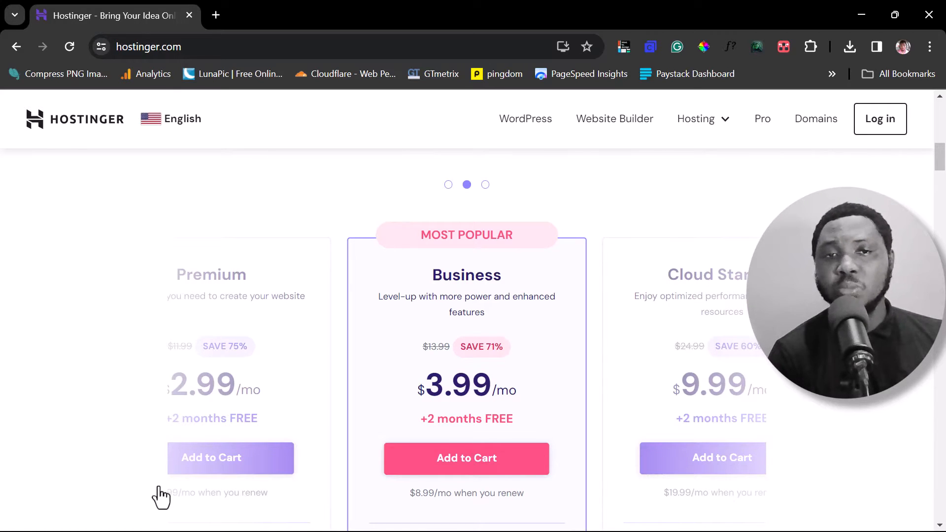
{"action": "scroll", "coordinate": [159, 486], "scroll_direction": "down", "scroll_amount": 1}
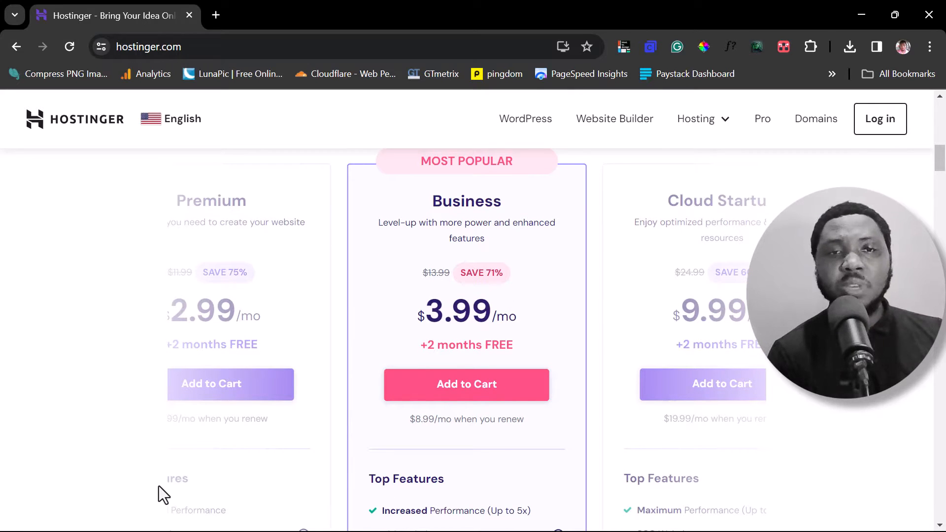
{"action": "scroll", "coordinate": [158, 486], "scroll_direction": "down", "scroll_amount": 3}
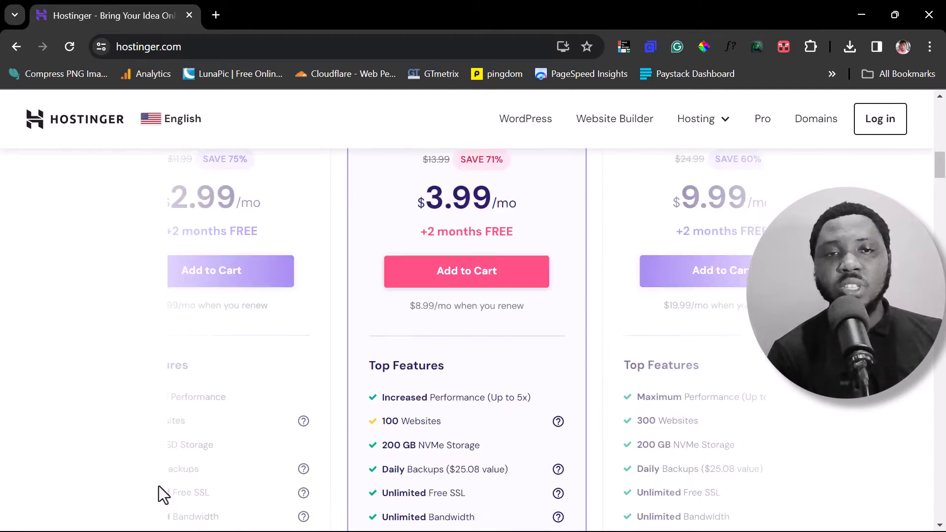
{"action": "scroll", "coordinate": [474, 305], "scroll_direction": "up", "scroll_amount": 4}
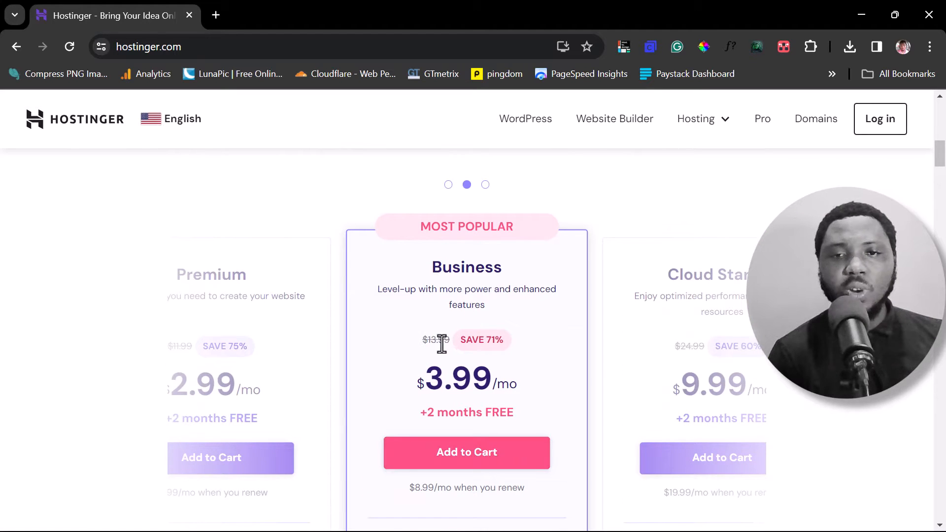
{"action": "scroll", "coordinate": [441, 344], "scroll_direction": "up", "scroll_amount": 2}
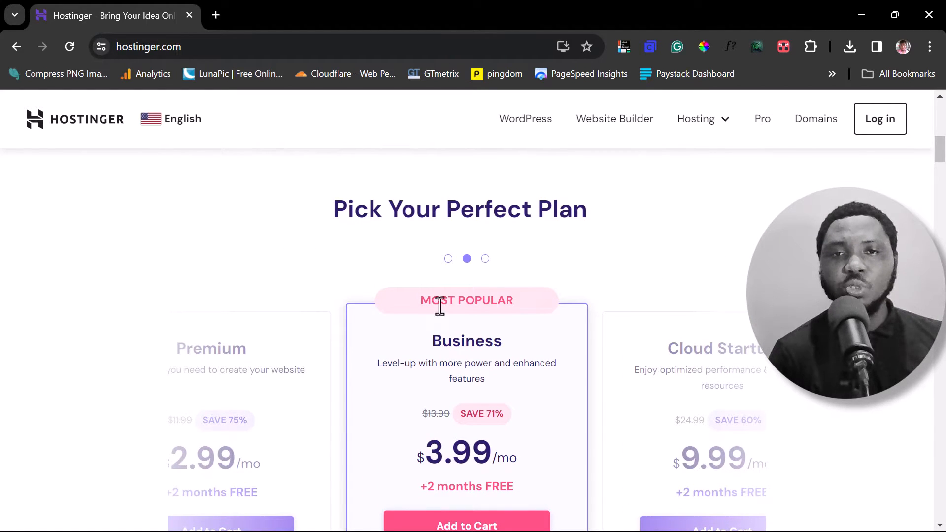
{"action": "left_click", "coordinate": [448, 258]}
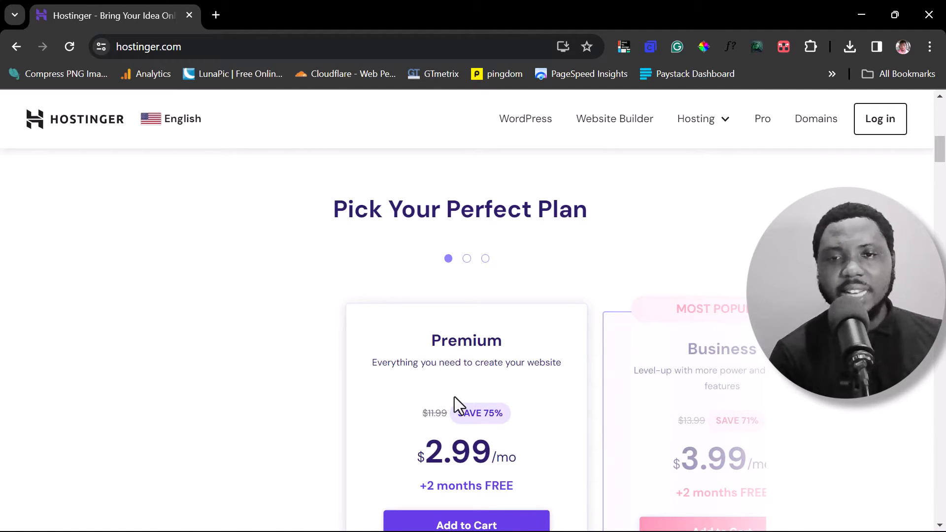
{"action": "scroll", "coordinate": [454, 397], "scroll_direction": "down", "scroll_amount": 1}
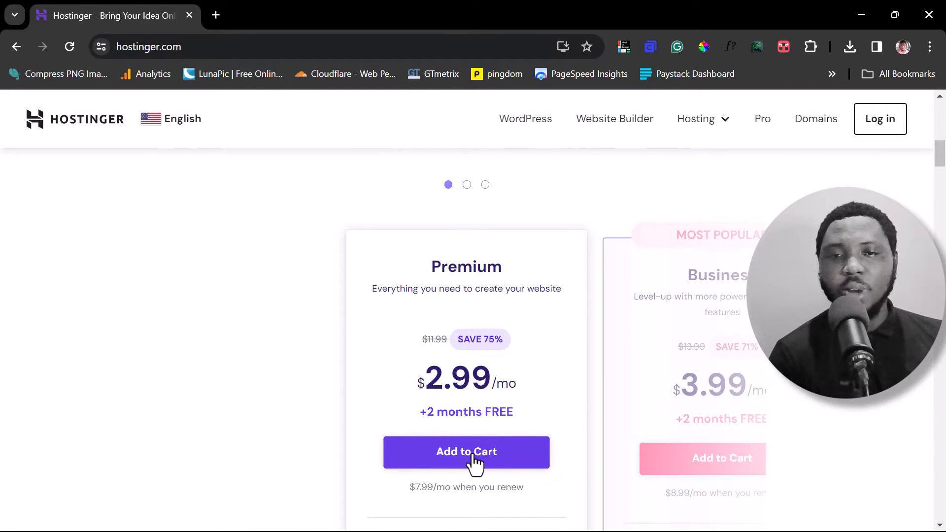
{"action": "scroll", "coordinate": [468, 463], "scroll_direction": "down", "scroll_amount": 3}
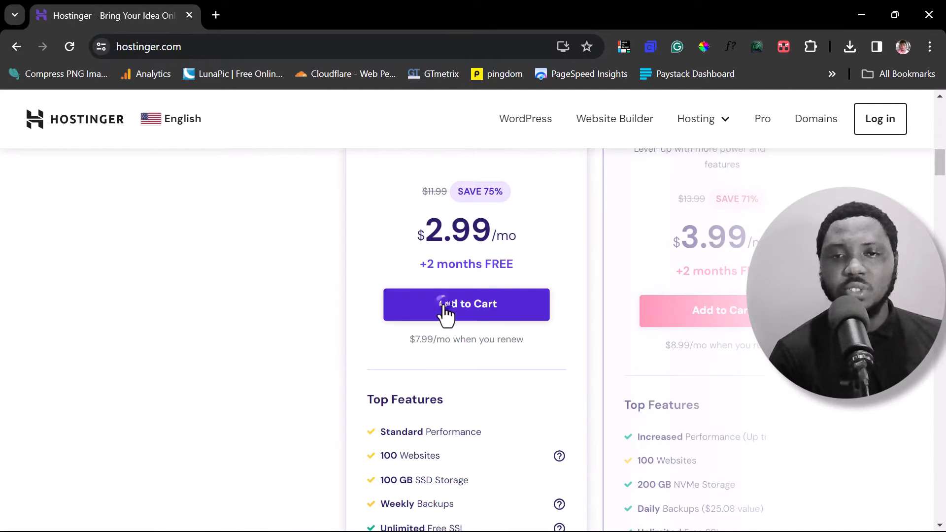
{"action": "left_click", "coordinate": [442, 305]}
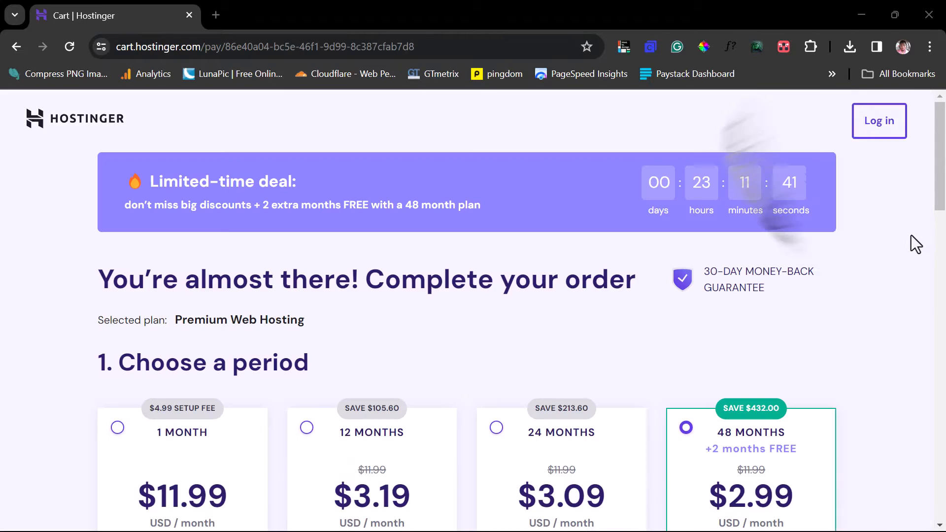
Apply the coupon code DAPS to the 48-month Premium Web Hosting order.
{"action": "scroll", "coordinate": [914, 245], "scroll_direction": "down", "scroll_amount": 3}
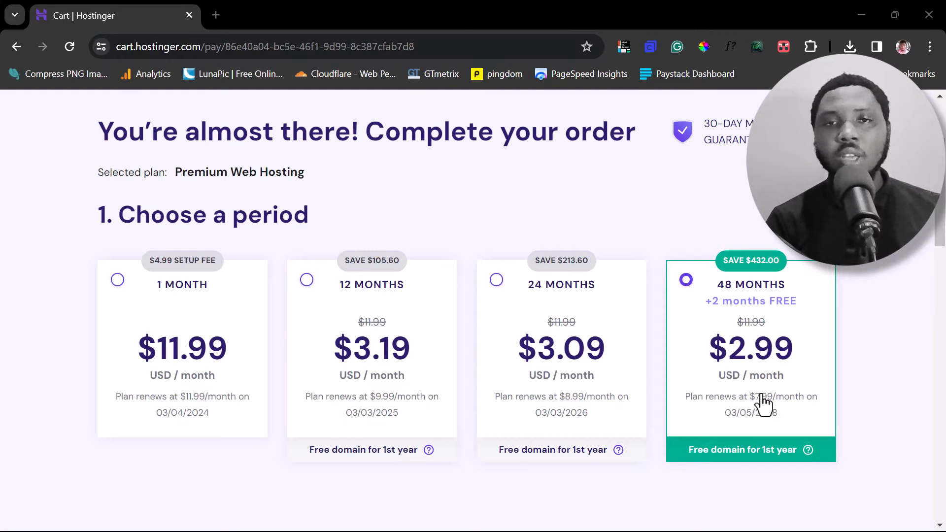
{"action": "scroll", "coordinate": [763, 403], "scroll_direction": "down", "scroll_amount": 7}
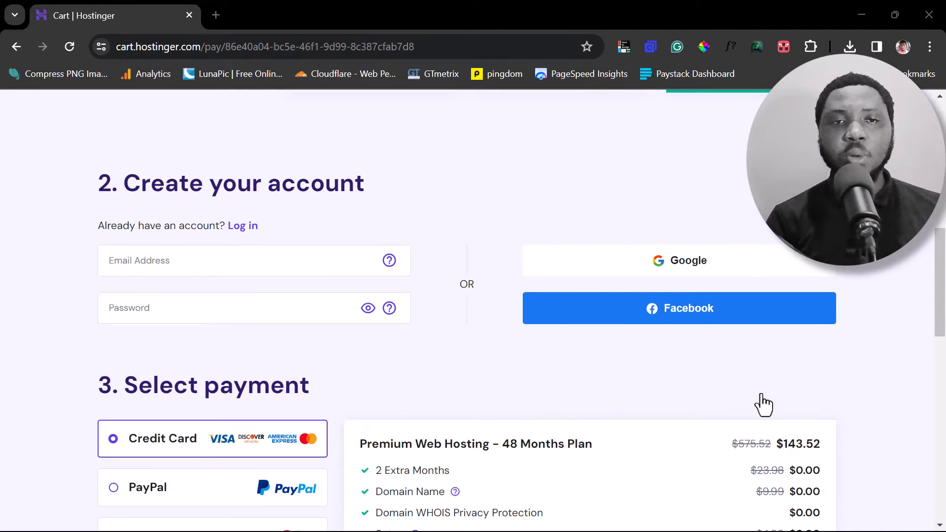
{"action": "scroll", "coordinate": [763, 403], "scroll_direction": "down", "scroll_amount": 9}
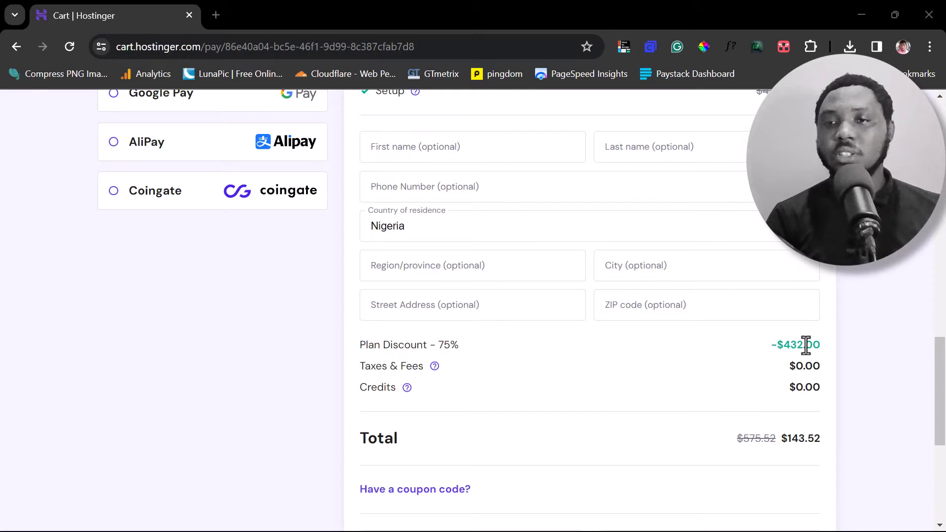
{"action": "scroll", "coordinate": [808, 345], "scroll_direction": "down", "scroll_amount": 1}
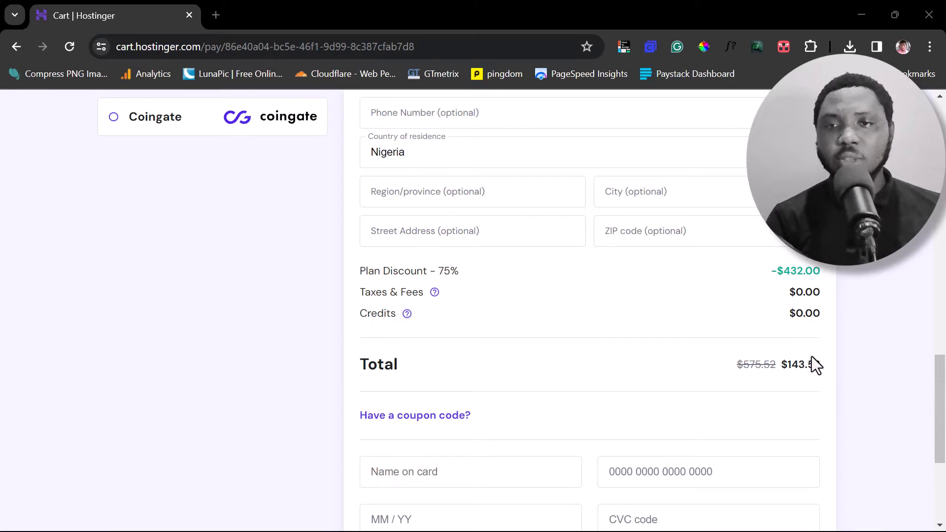
{"action": "left_click", "coordinate": [418, 418]}
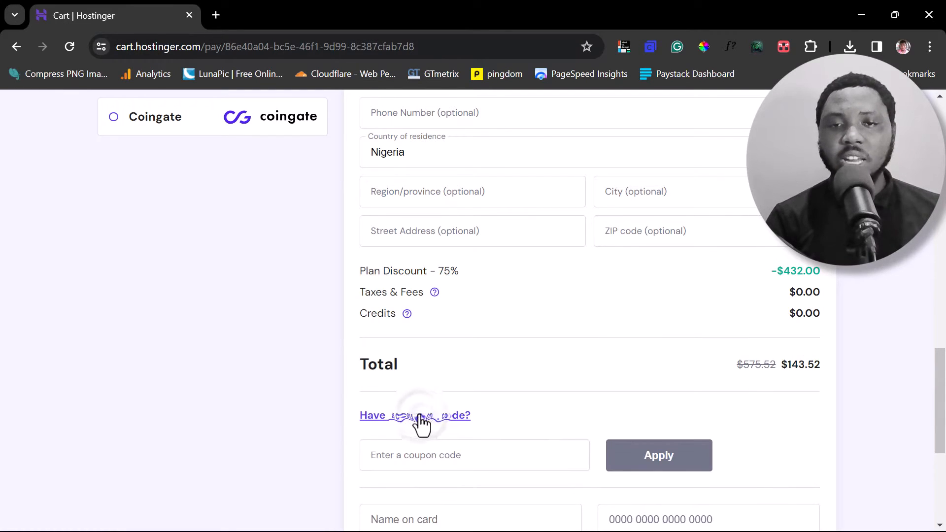
{"action": "left_click", "coordinate": [433, 459]}
{"action": "type", "text": "DA"}
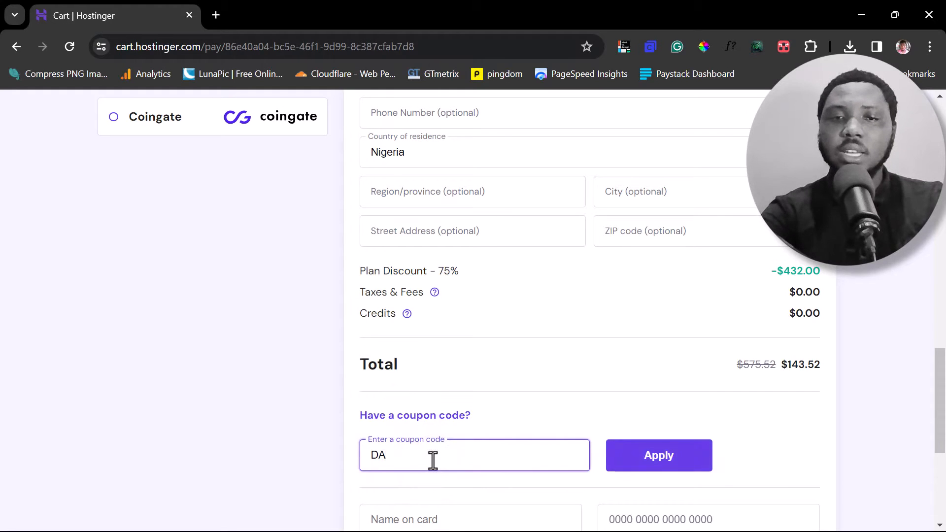
{"action": "type", "text": "PS"}
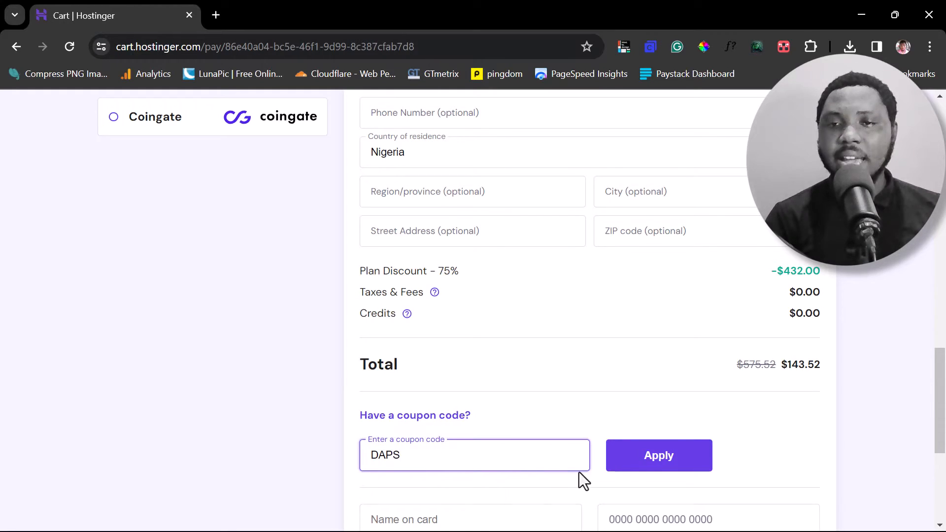
{"action": "left_click", "coordinate": [654, 473]}
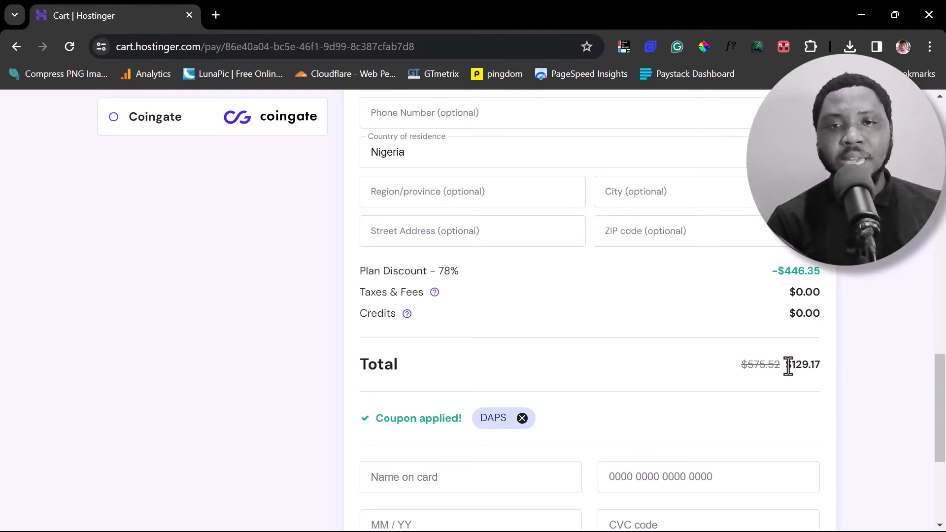
Review the payment methods, billing form and order total, and place the cursor in the cardholder name field.
{"action": "scroll", "coordinate": [471, 335], "scroll_direction": "up", "scroll_amount": 6}
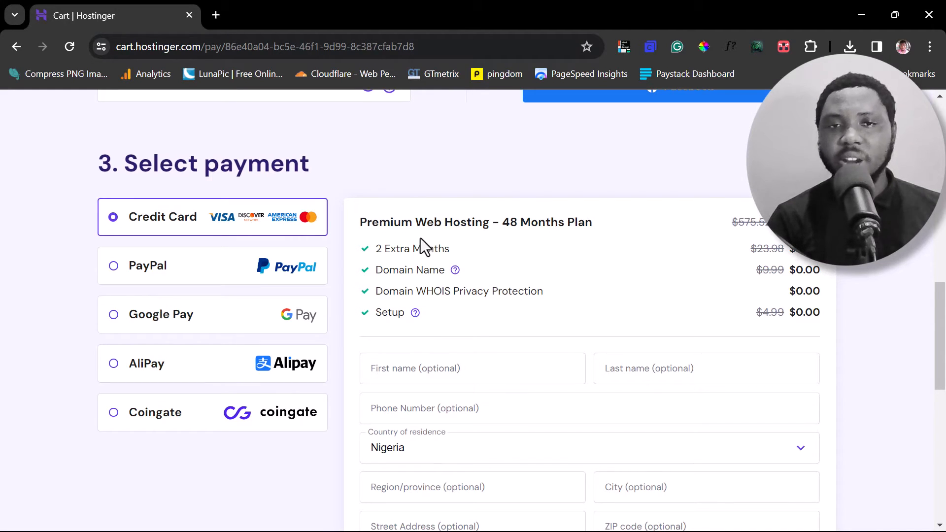
{"action": "scroll", "coordinate": [456, 256], "scroll_direction": "down", "scroll_amount": 10}
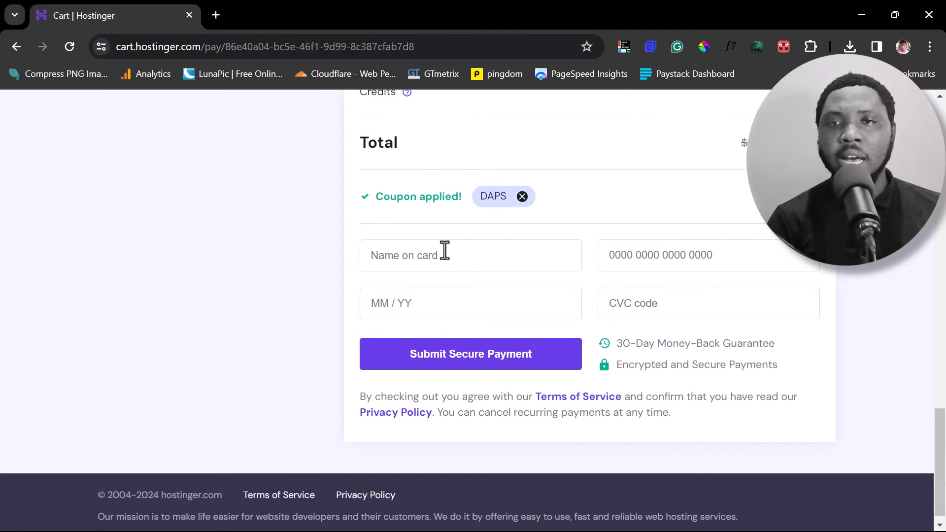
{"action": "scroll", "coordinate": [445, 254], "scroll_direction": "up", "scroll_amount": 7}
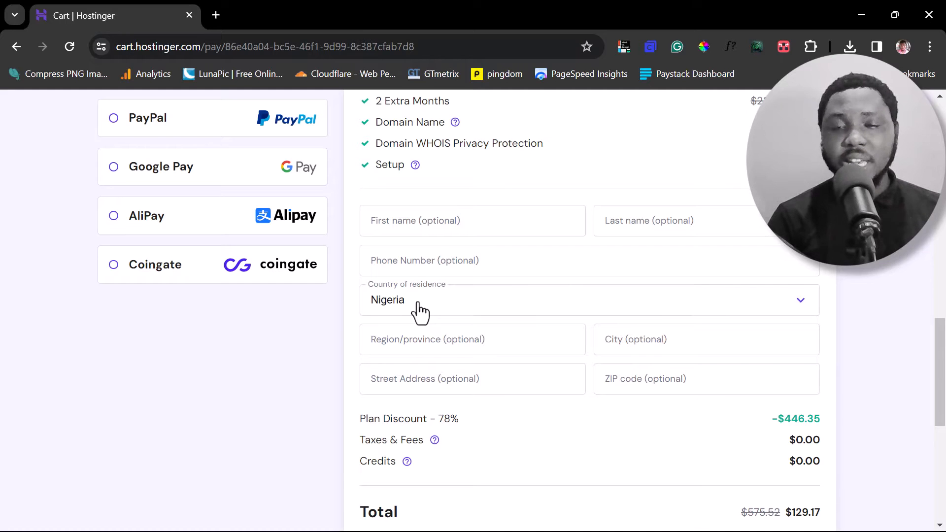
{"action": "scroll", "coordinate": [419, 311], "scroll_direction": "down", "scroll_amount": 3}
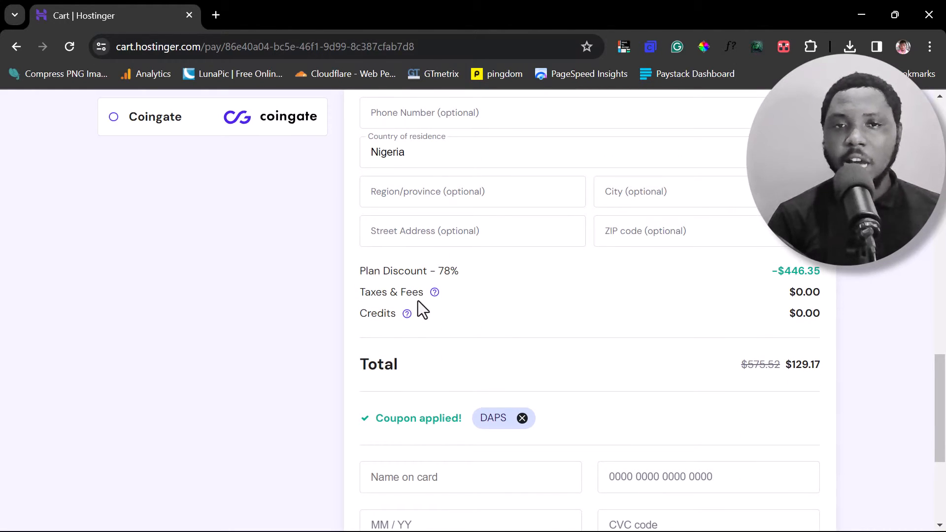
{"action": "scroll", "coordinate": [420, 312], "scroll_direction": "up", "scroll_amount": 3}
{"action": "scroll", "coordinate": [420, 302], "scroll_direction": "up", "scroll_amount": 1}
{"action": "scroll", "coordinate": [420, 312], "scroll_direction": "down", "scroll_amount": 4}
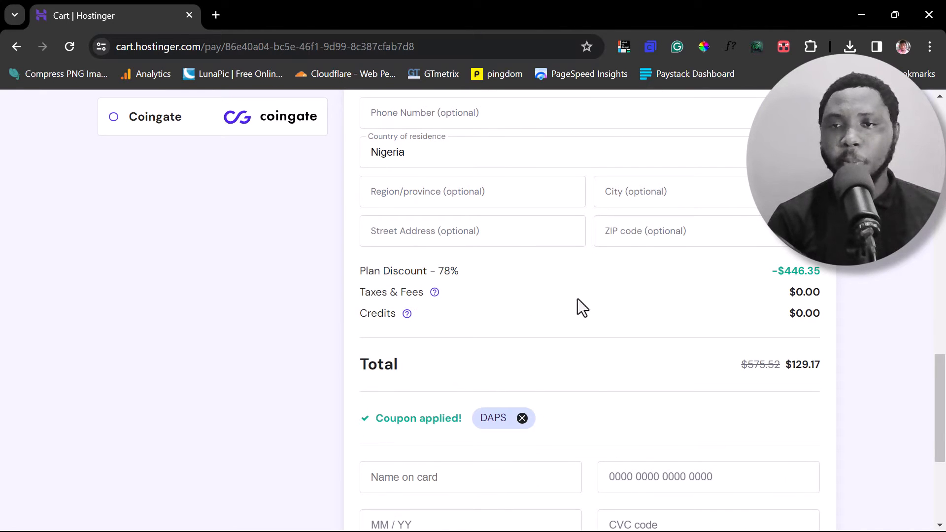
{"action": "scroll", "coordinate": [684, 317], "scroll_direction": "down", "scroll_amount": 4}
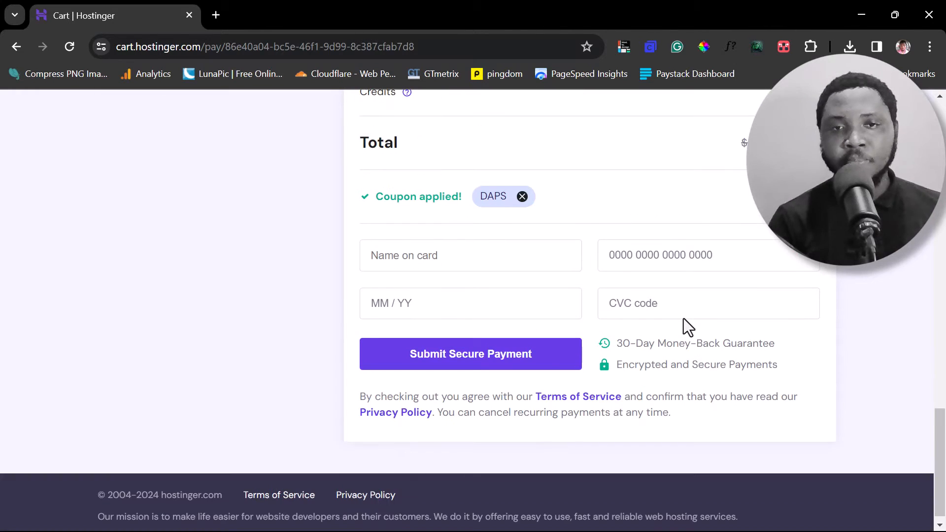
{"action": "left_click", "coordinate": [431, 256]}
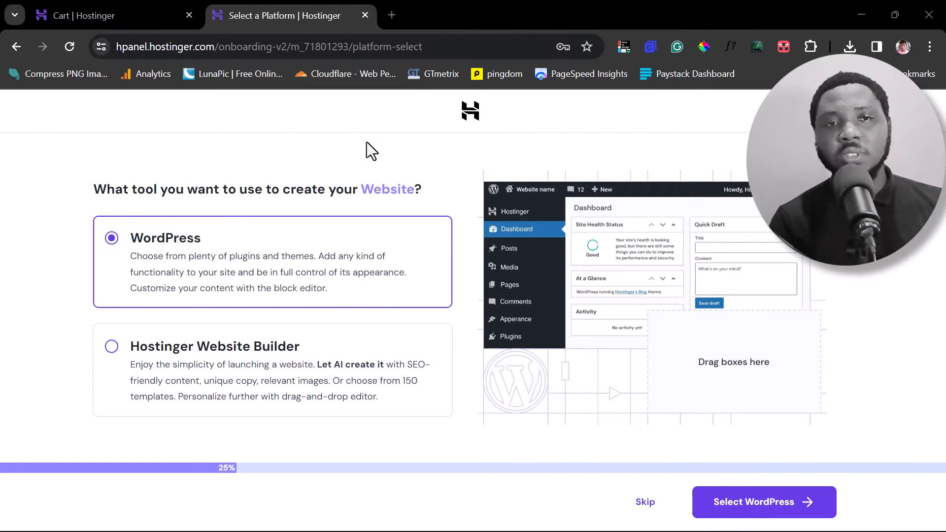
Choose WordPress as the website tool and set the WordPress administrator password without saving it in the browser.
{"action": "left_click", "coordinate": [778, 502]}
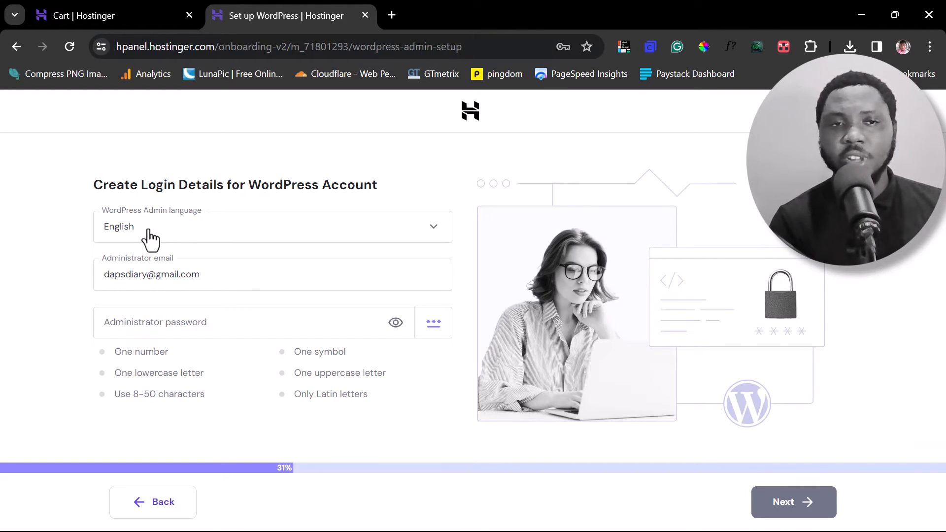
{"action": "left_click", "coordinate": [184, 325]}
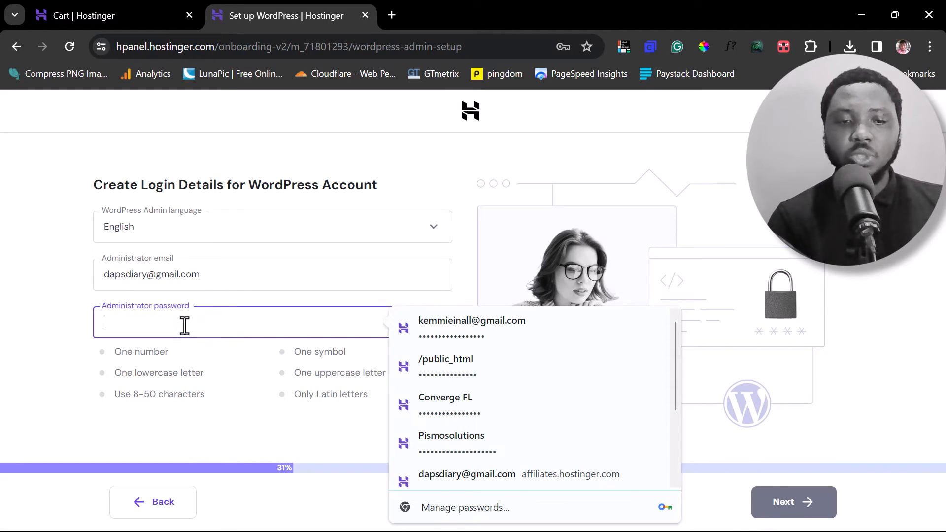
{"action": "key", "text": "ctrl+v"}
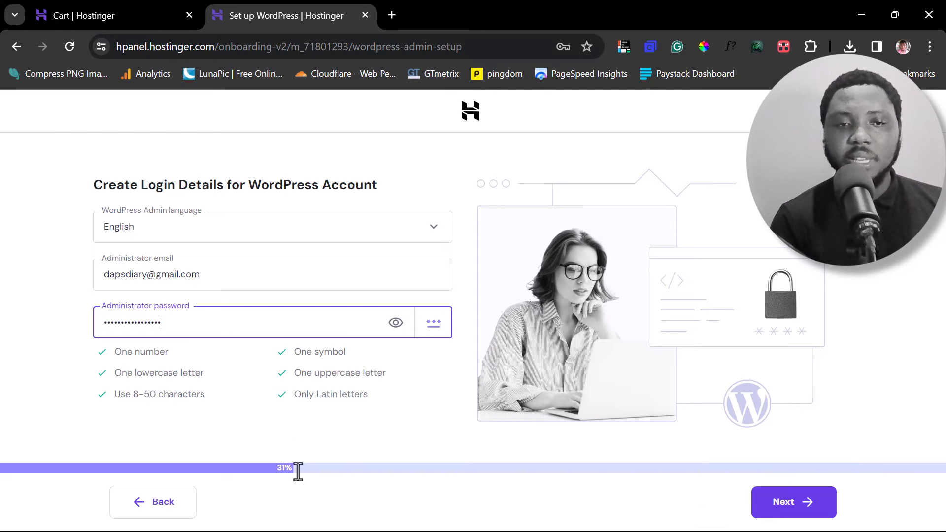
{"action": "left_click", "coordinate": [785, 506]}
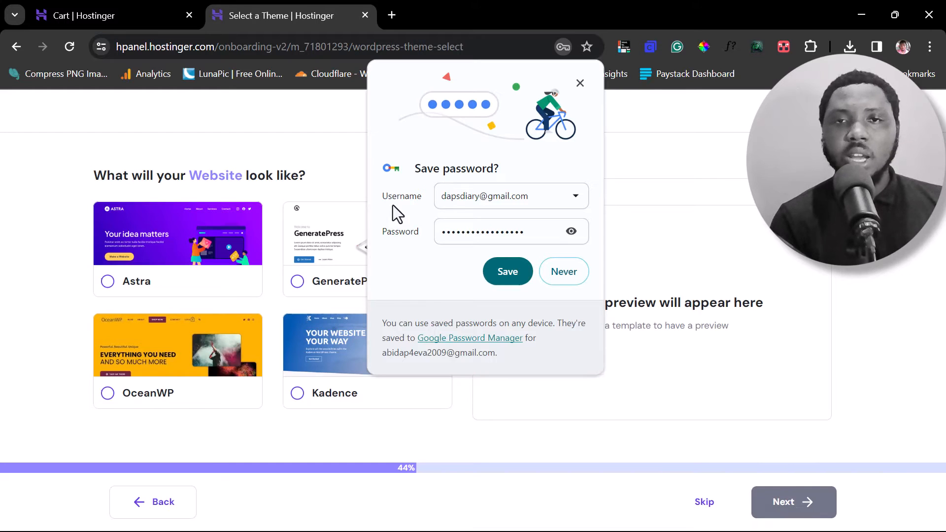
{"action": "left_click", "coordinate": [580, 83]}
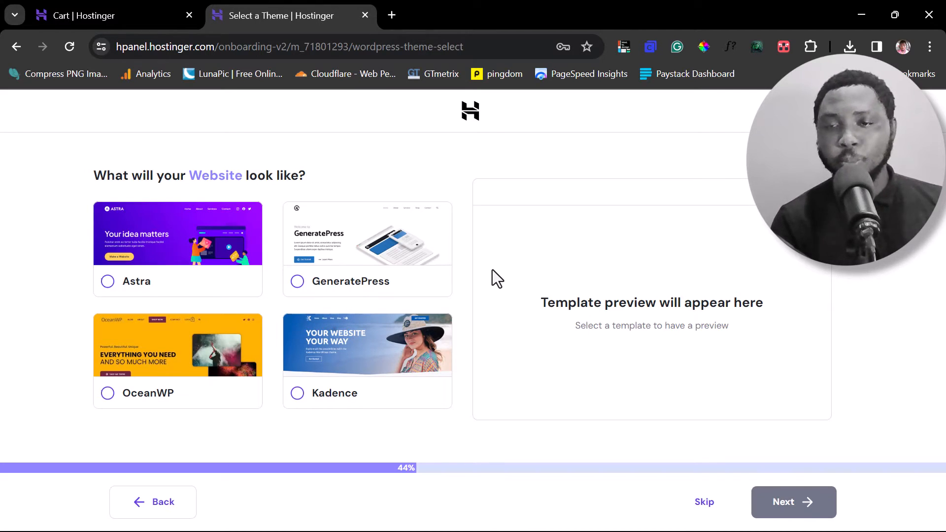
Select the Astra theme for the website and skip adding the recommended plugins.
{"action": "left_click", "coordinate": [108, 281]}
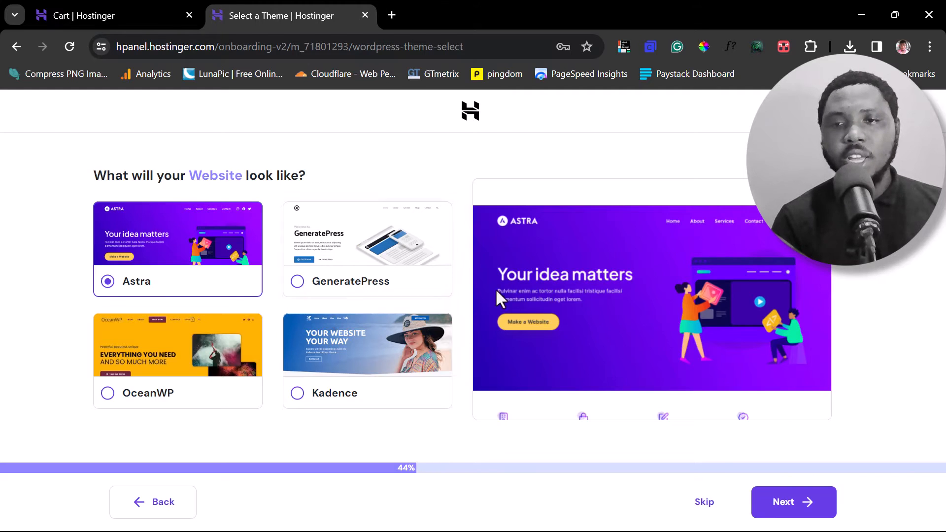
{"action": "left_click", "coordinate": [799, 504]}
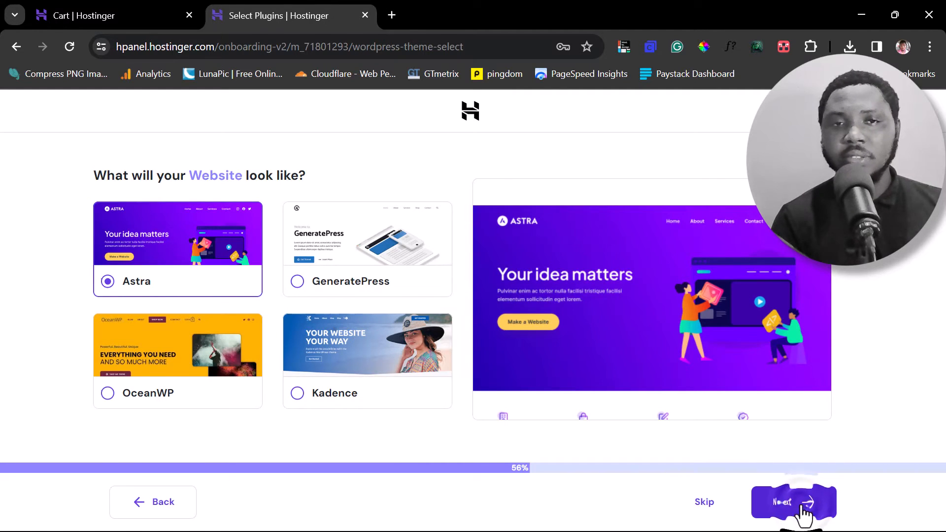
{"action": "left_click", "coordinate": [802, 512]}
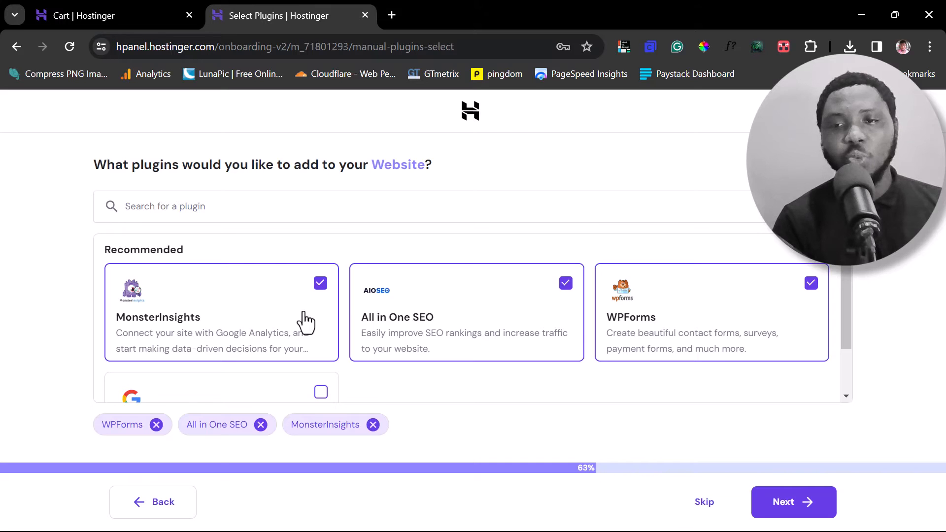
{"action": "left_click", "coordinate": [704, 508]}
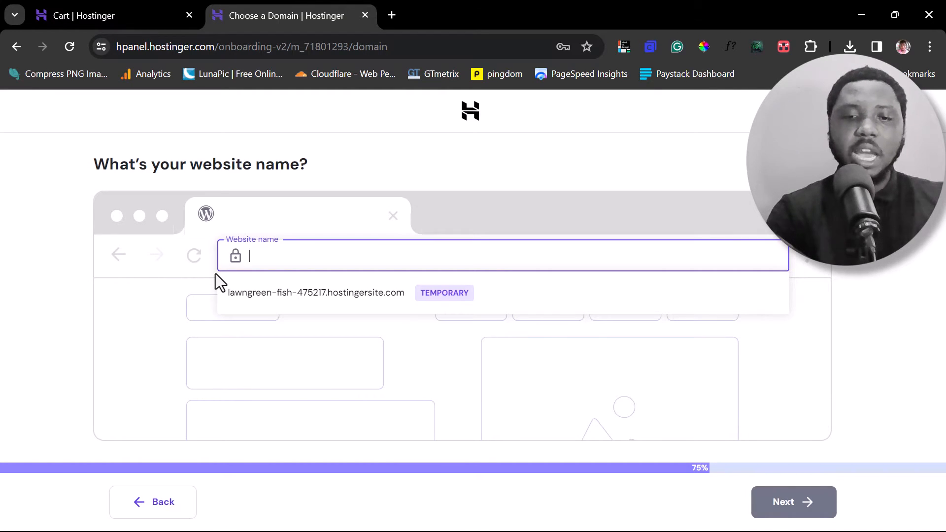
Choose the free domain dapstuts.com as the website name and finish its registration with the contact details provided.
{"action": "type", "text": "daos"}
{"action": "key", "text": "BackSpace"}
{"action": "key", "text": "BackSpace"}
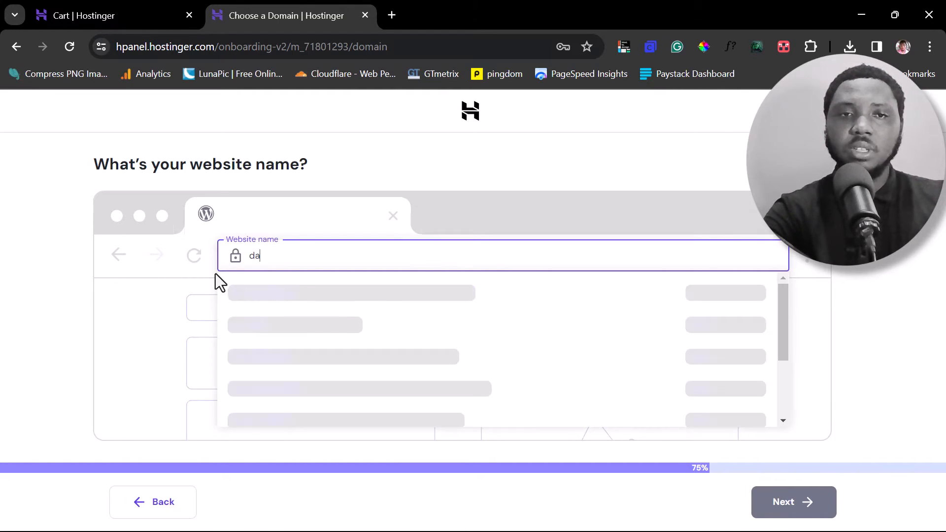
{"action": "type", "text": "pstuts.com"}
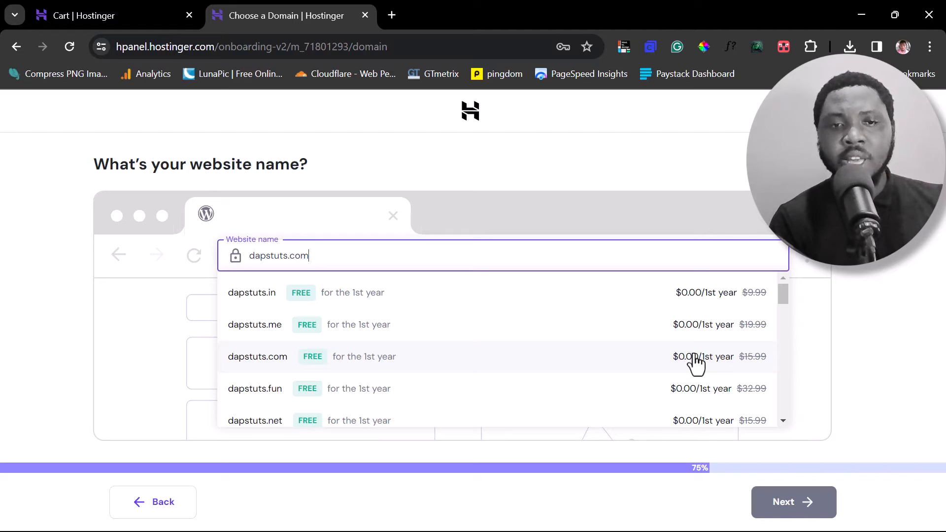
{"action": "left_click", "coordinate": [262, 359]}
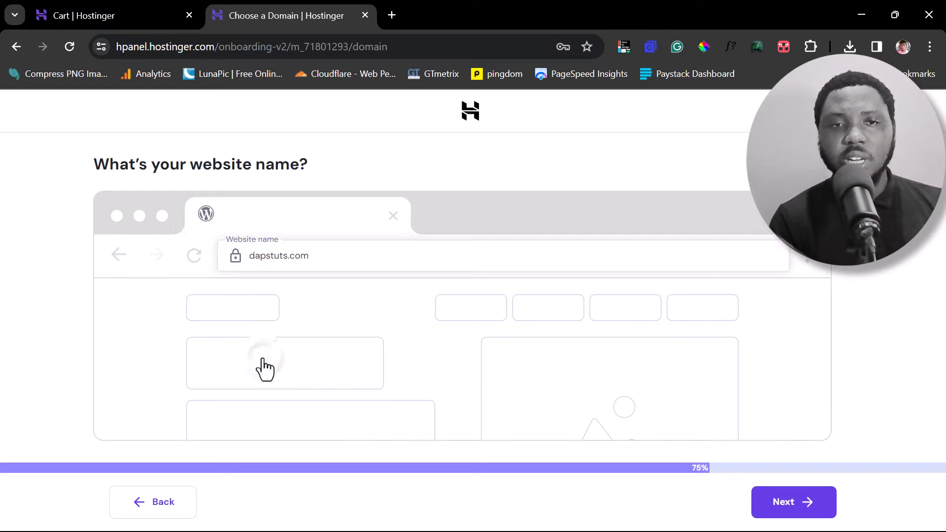
{"action": "left_click", "coordinate": [790, 504]}
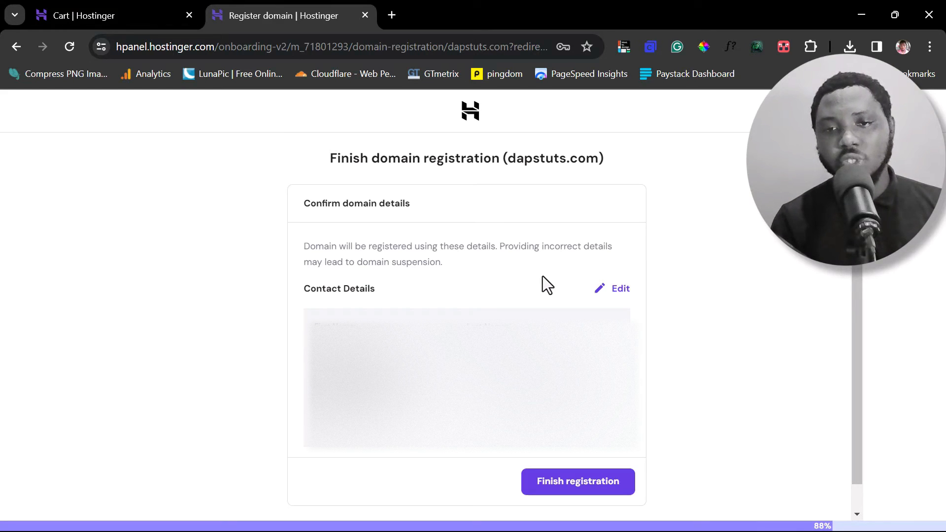
{"action": "left_click", "coordinate": [590, 488]}
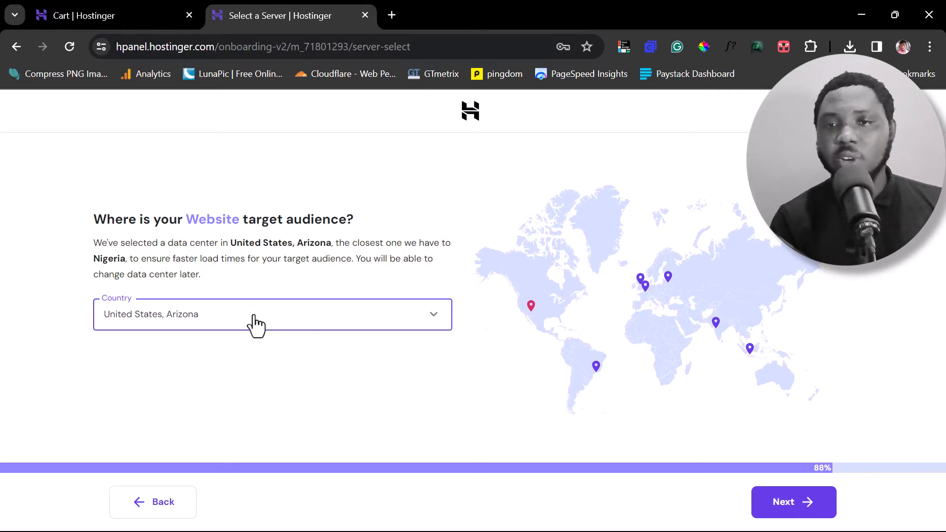
Accept the United States, Arizona data center, complete the website setup and dismiss the experience rating survey.
{"action": "left_click", "coordinate": [795, 512]}
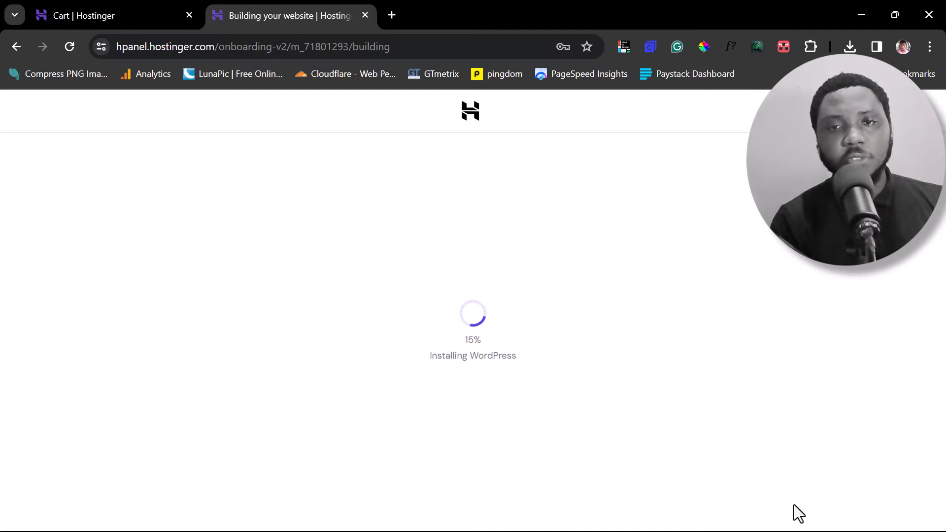
{"action": "left_click", "coordinate": [793, 505]}
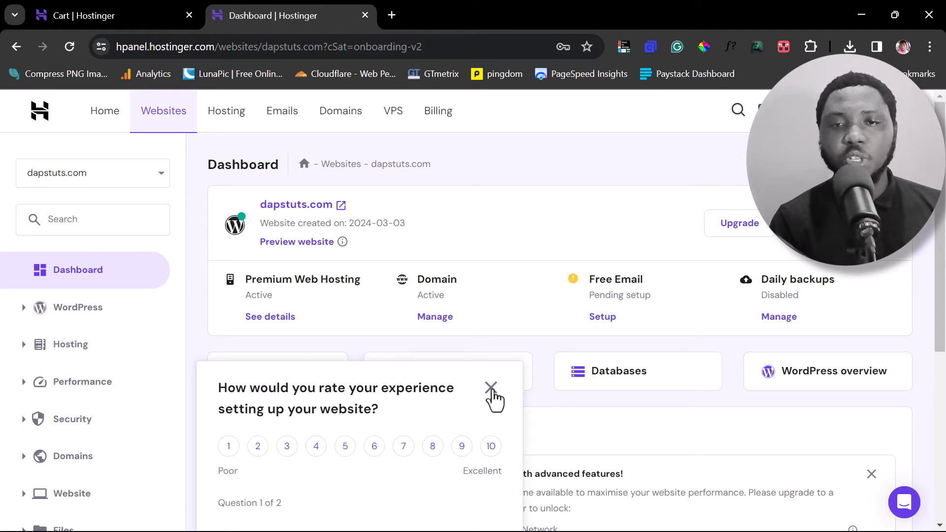
{"action": "left_click", "coordinate": [490, 387]}
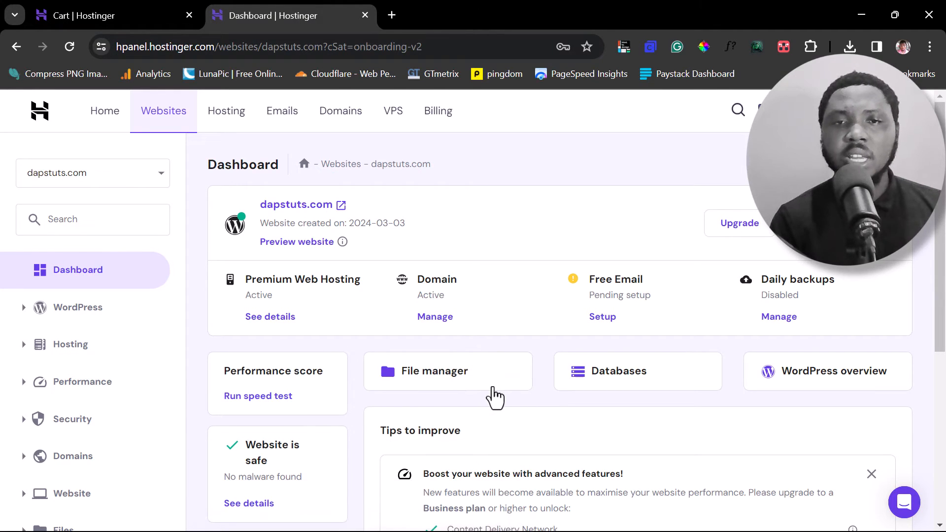
Check the SSL certificate status of dapstuts.com in the security settings and reload the page to refresh it.
{"action": "scroll", "coordinate": [64, 408], "scroll_direction": "down", "scroll_amount": 3}
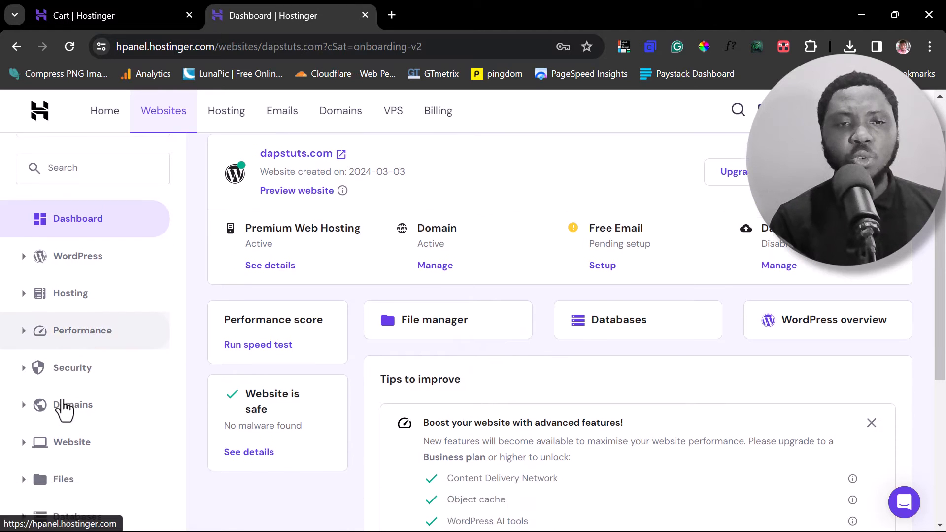
{"action": "left_click", "coordinate": [23, 351]}
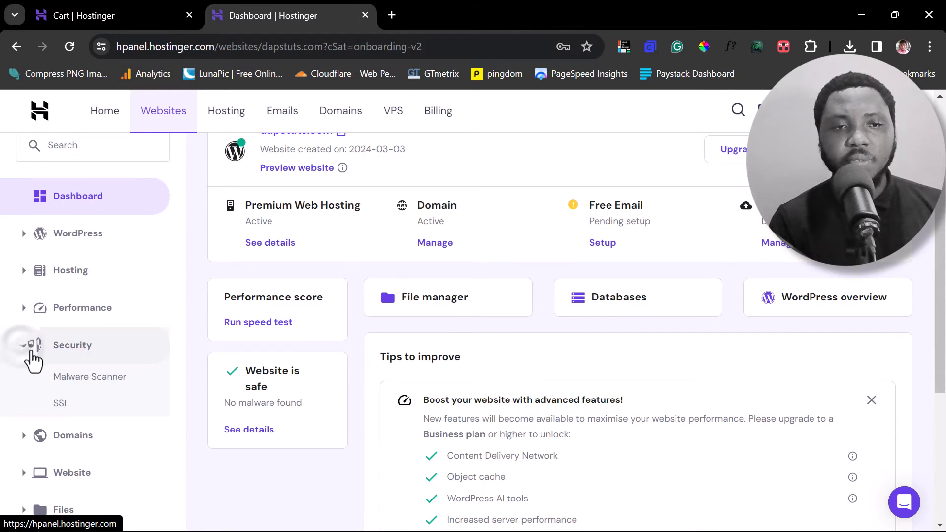
{"action": "left_click", "coordinate": [59, 404]}
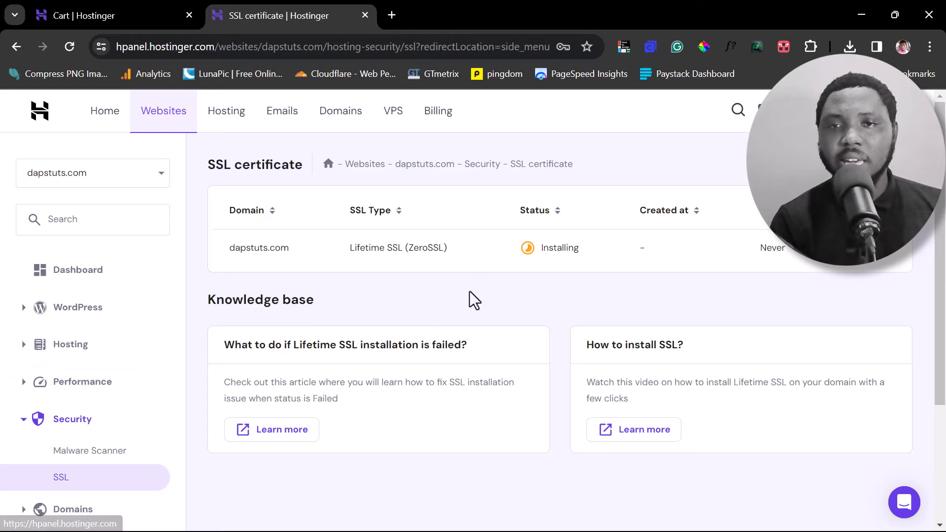
{"action": "mouse_move", "coordinate": [562, 250]}
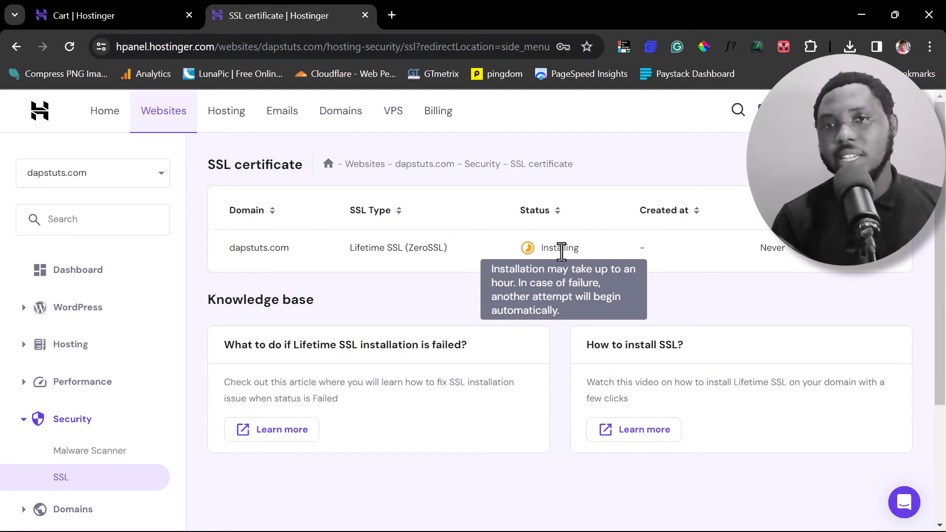
{"action": "left_click", "coordinate": [69, 46]}
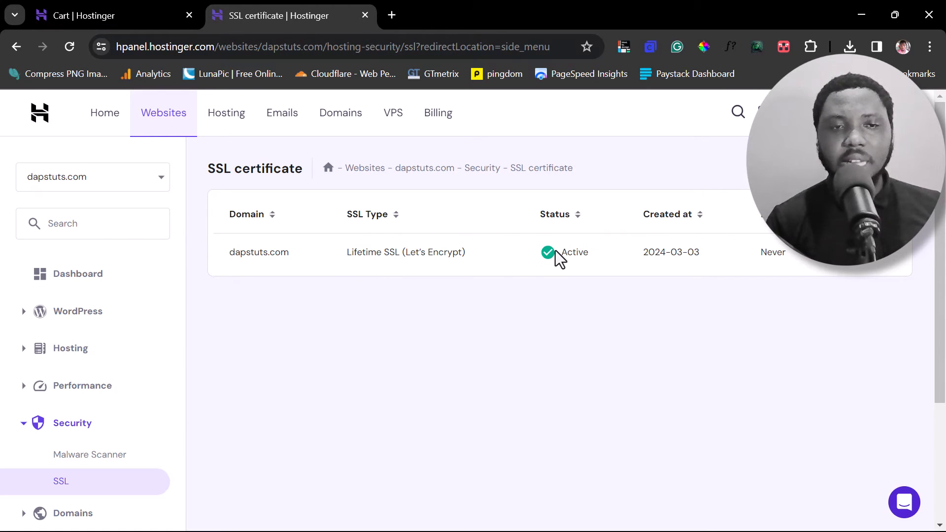
Open the WordPress admin panel of dapstuts.com and view the live site in a separate browser tab.
{"action": "left_click", "coordinate": [62, 281]}
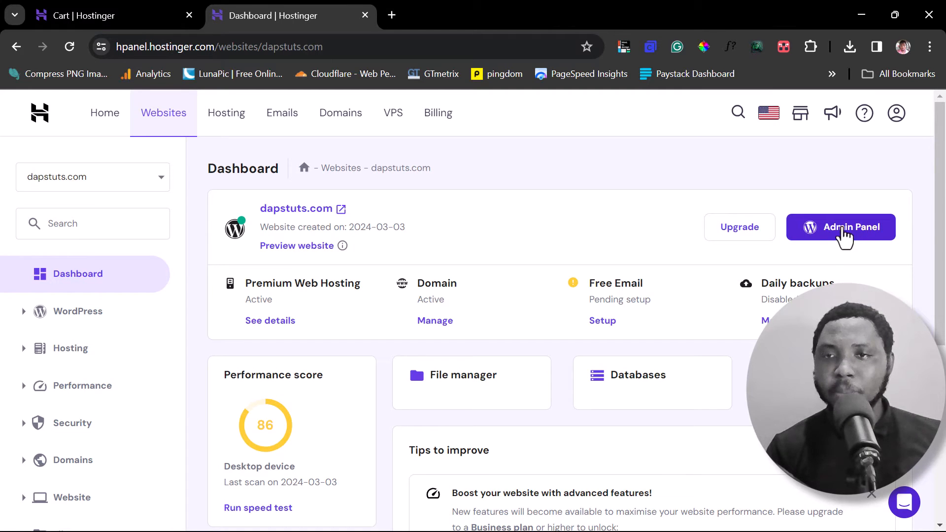
{"action": "left_click", "coordinate": [844, 236]}
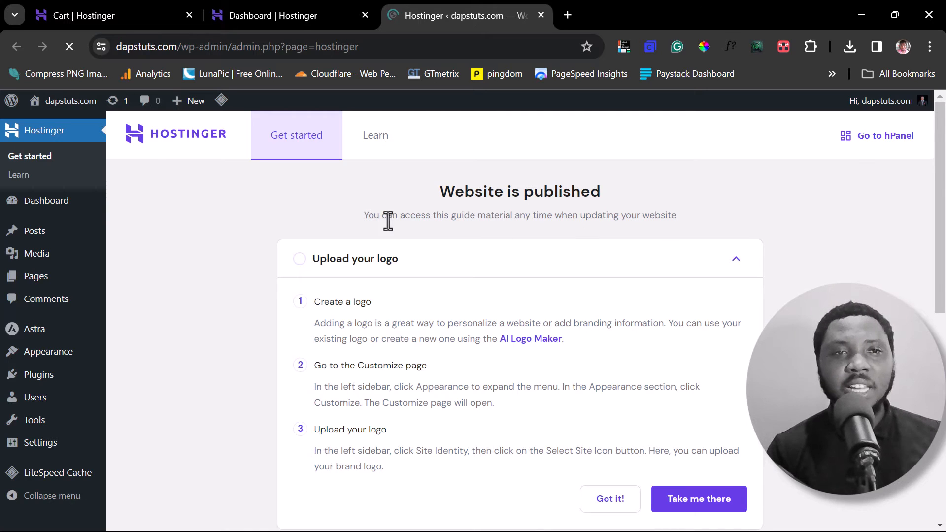
{"action": "mouse_move", "coordinate": [67, 106]}
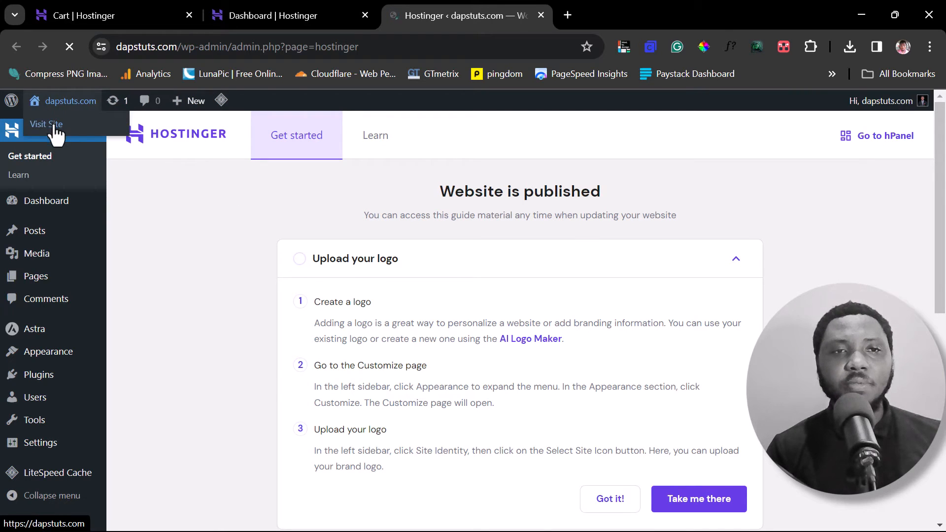
{"action": "right_click", "coordinate": [54, 124]}
{"action": "left_click", "coordinate": [92, 141]}
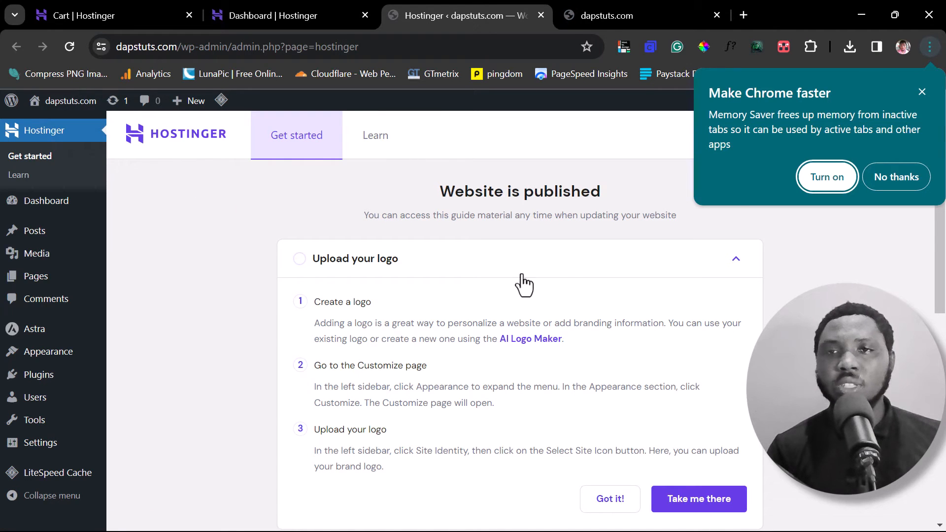
{"action": "left_click", "coordinate": [921, 92]}
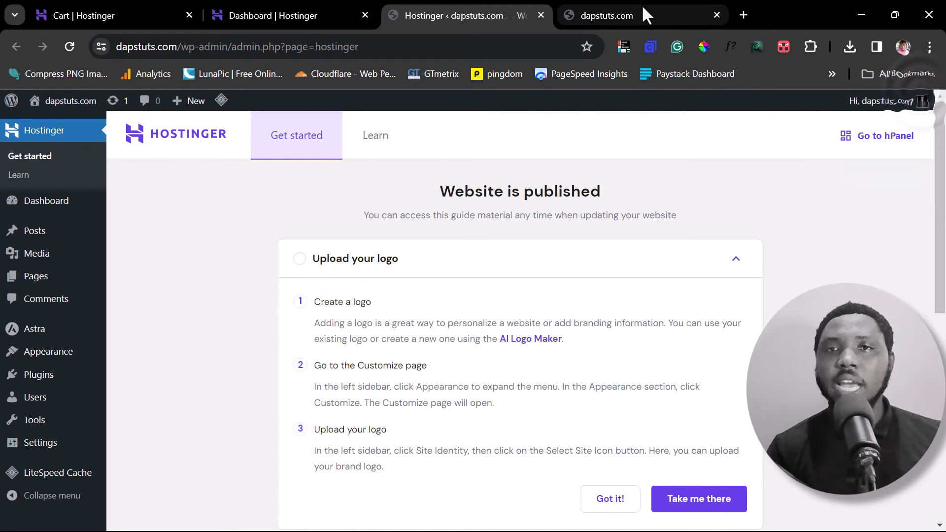
{"action": "left_click", "coordinate": [641, 9]}
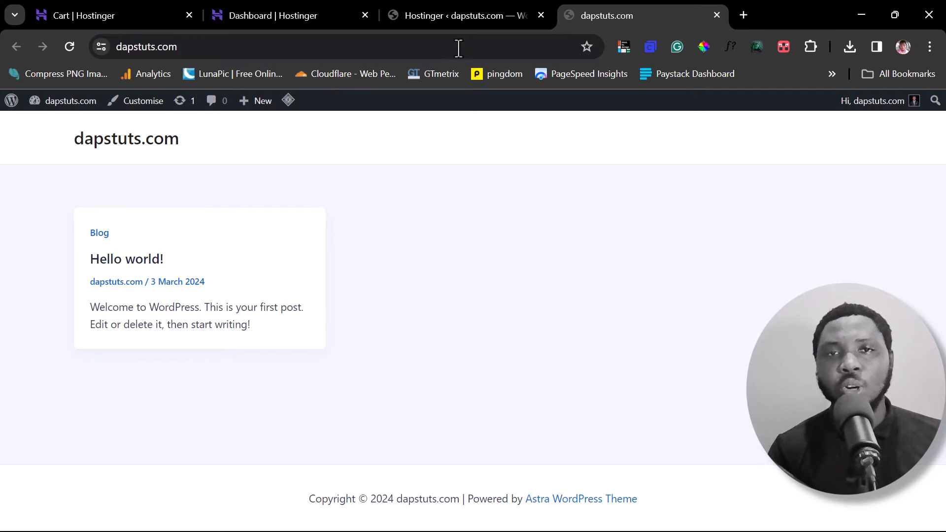
Deactivate the Hostinger plugin among the installed plugins in the WordPress admin.
{"action": "left_click", "coordinate": [461, 17]}
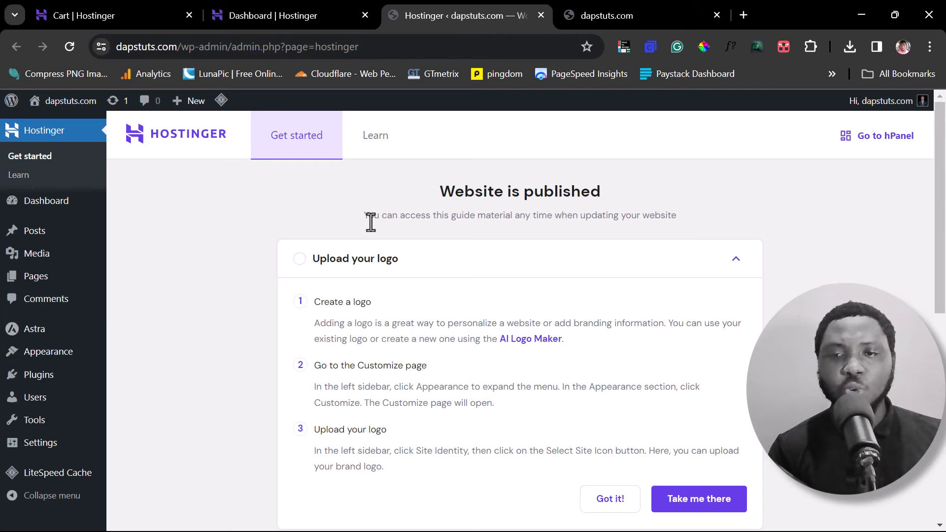
{"action": "scroll", "coordinate": [296, 227], "scroll_direction": "down", "scroll_amount": 2}
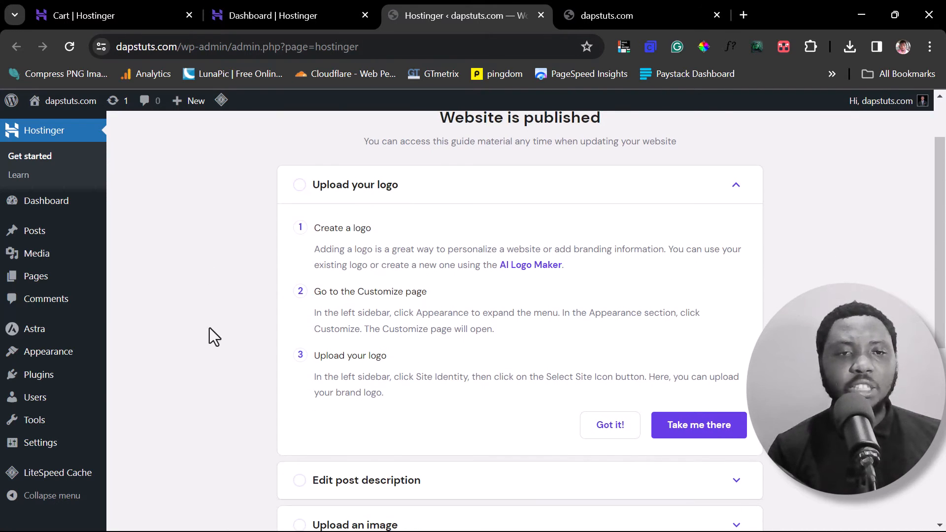
{"action": "mouse_move", "coordinate": [37, 381]}
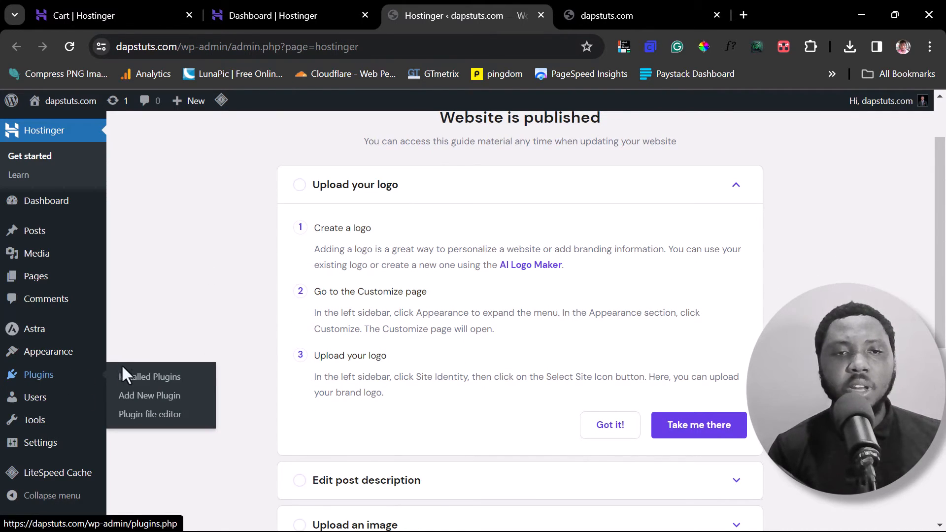
{"action": "left_click", "coordinate": [130, 380]}
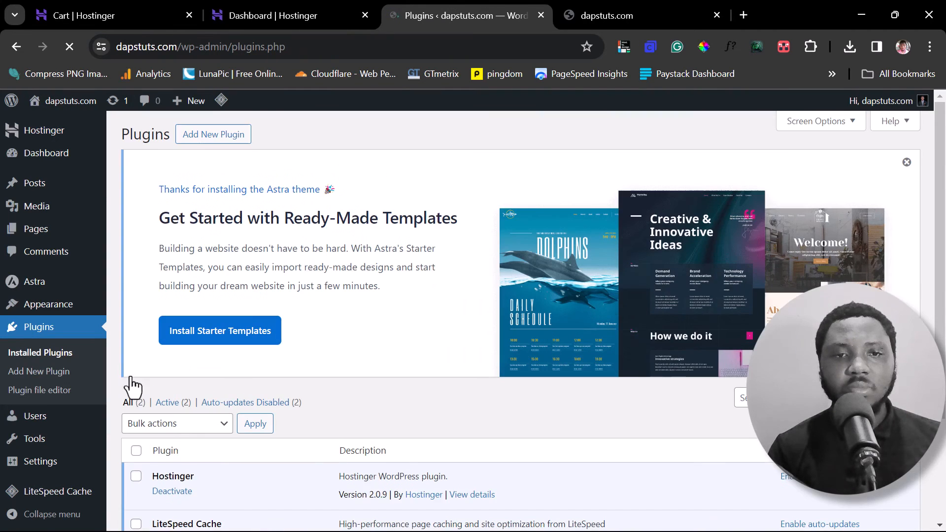
{"action": "scroll", "coordinate": [306, 357], "scroll_direction": "down", "scroll_amount": 3}
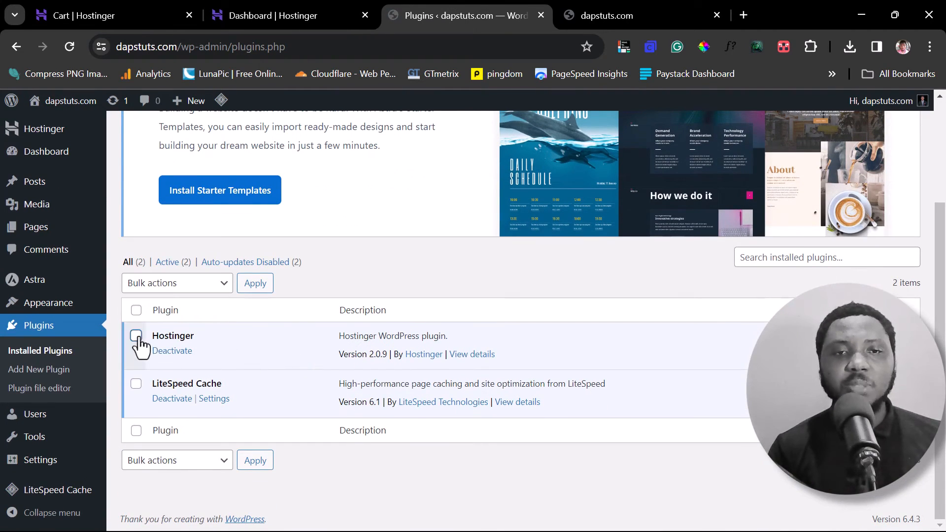
{"action": "left_click", "coordinate": [173, 351]}
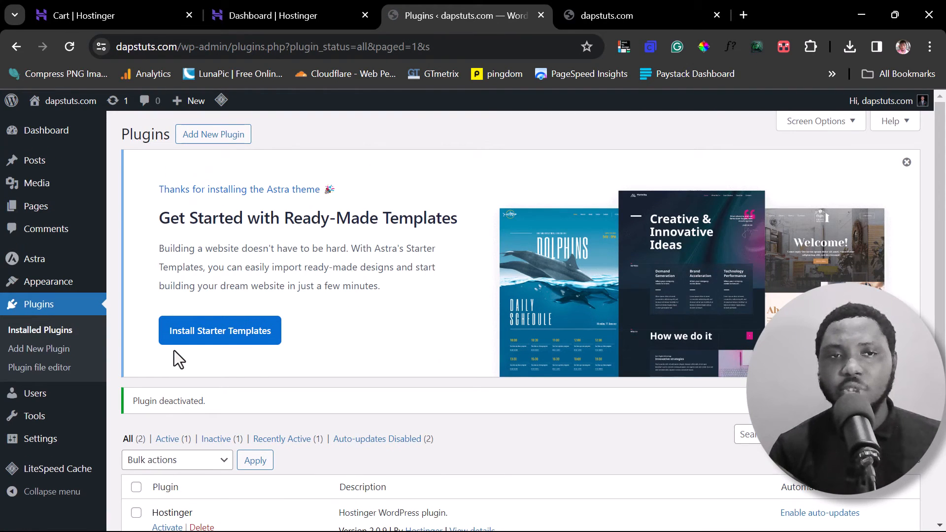
{"action": "scroll", "coordinate": [217, 360], "scroll_direction": "down", "scroll_amount": 3}
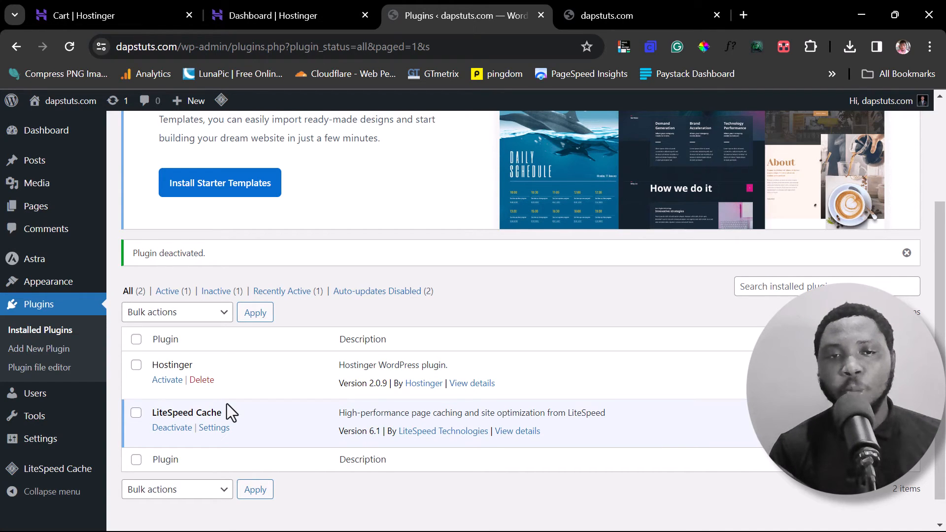
Install Astra's Starter Templates and choose to build with the classic templates using Elementor as page builder.
{"action": "scroll", "coordinate": [227, 412], "scroll_direction": "up", "scroll_amount": 3}
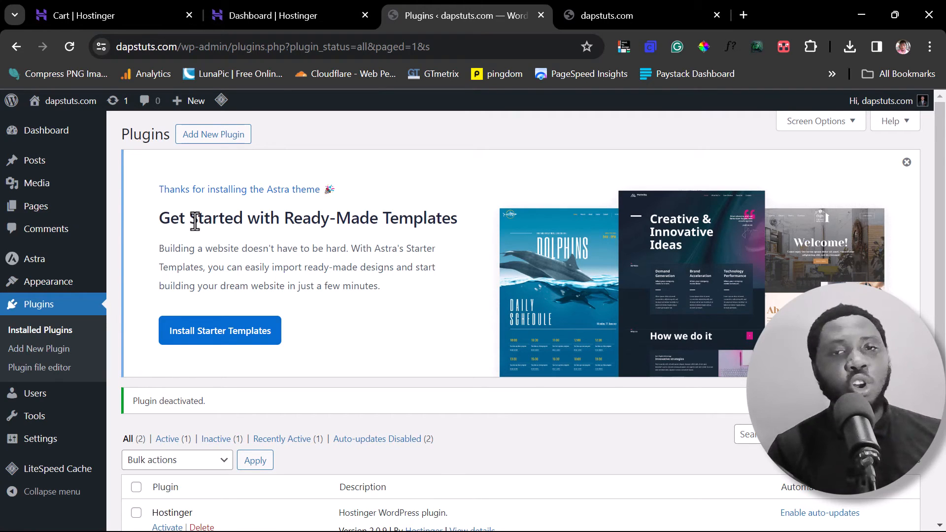
{"action": "left_click", "coordinate": [225, 339]}
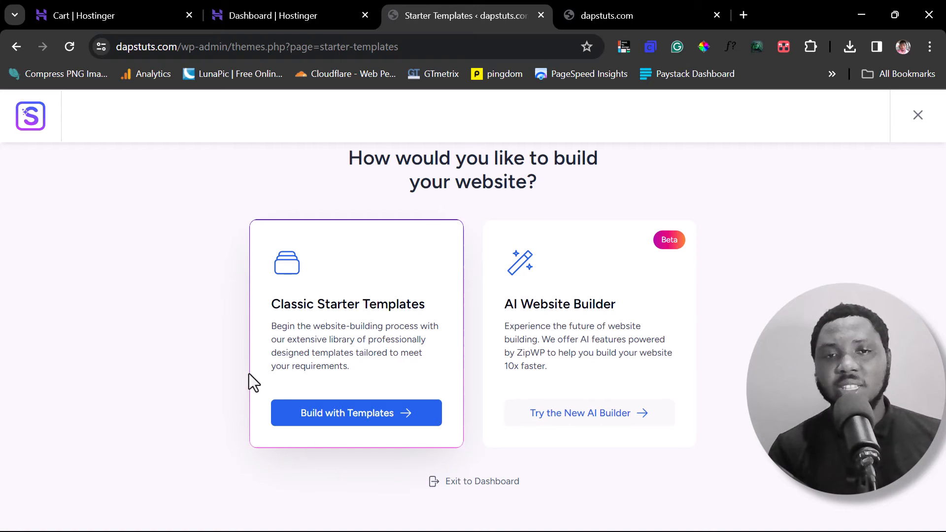
{"action": "left_click", "coordinate": [344, 410]}
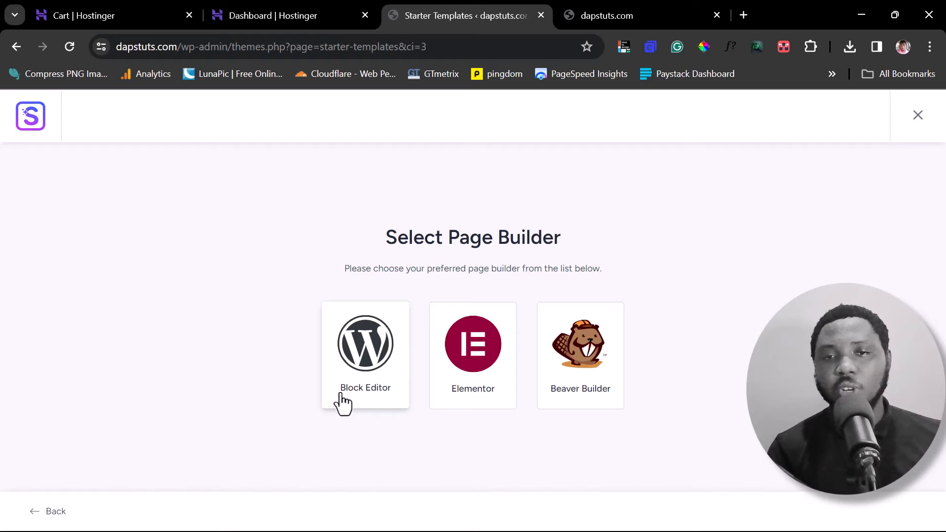
{"action": "left_click", "coordinate": [466, 373]}
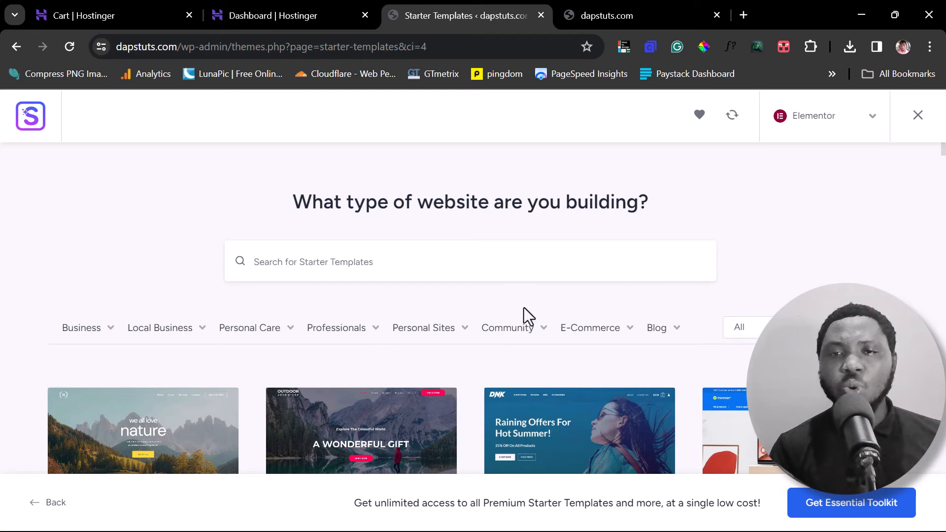
Browse the free and premium Elementor starter templates and look through the categories from Business to Community.
{"action": "scroll", "coordinate": [800, 236], "scroll_direction": "down", "scroll_amount": 1}
{"action": "scroll", "coordinate": [800, 235], "scroll_direction": "down", "scroll_amount": 5}
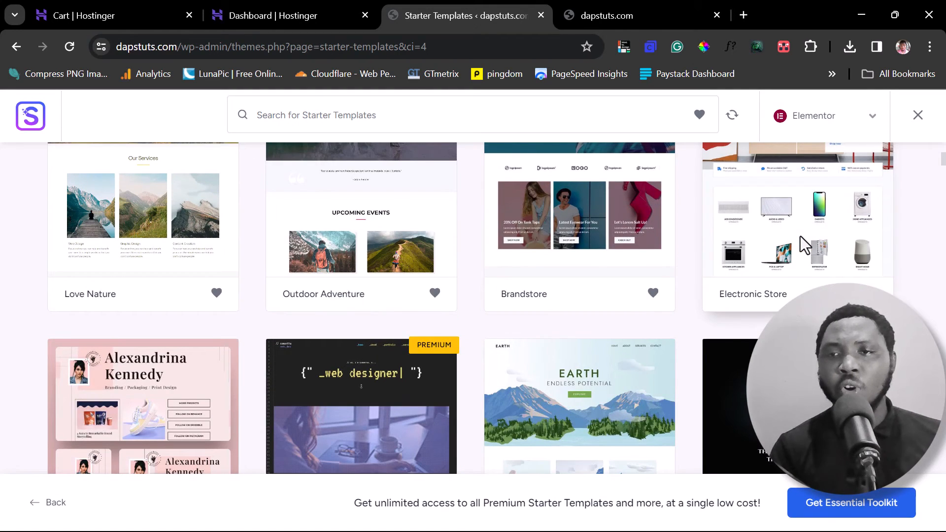
{"action": "scroll", "coordinate": [800, 235], "scroll_direction": "down", "scroll_amount": 3}
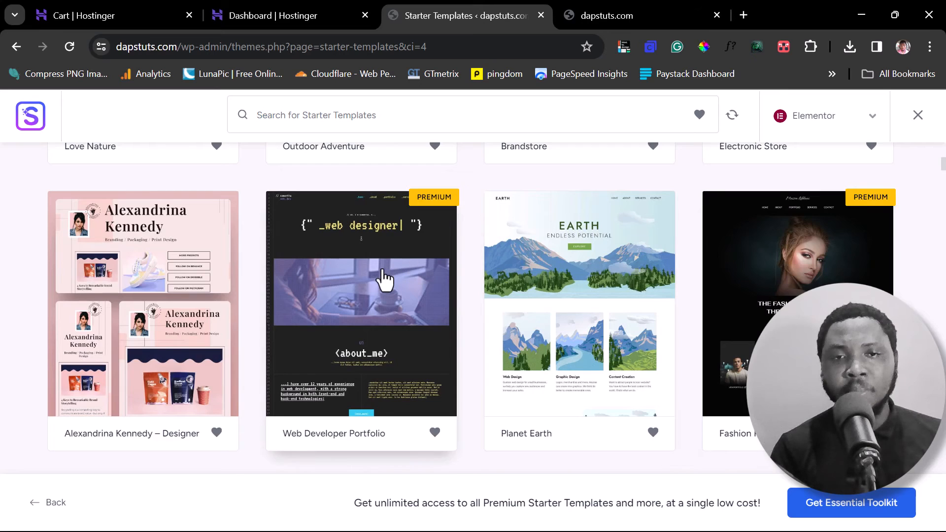
{"action": "scroll", "coordinate": [385, 279], "scroll_direction": "down", "scroll_amount": 4}
{"action": "scroll", "coordinate": [384, 279], "scroll_direction": "down", "scroll_amount": 5}
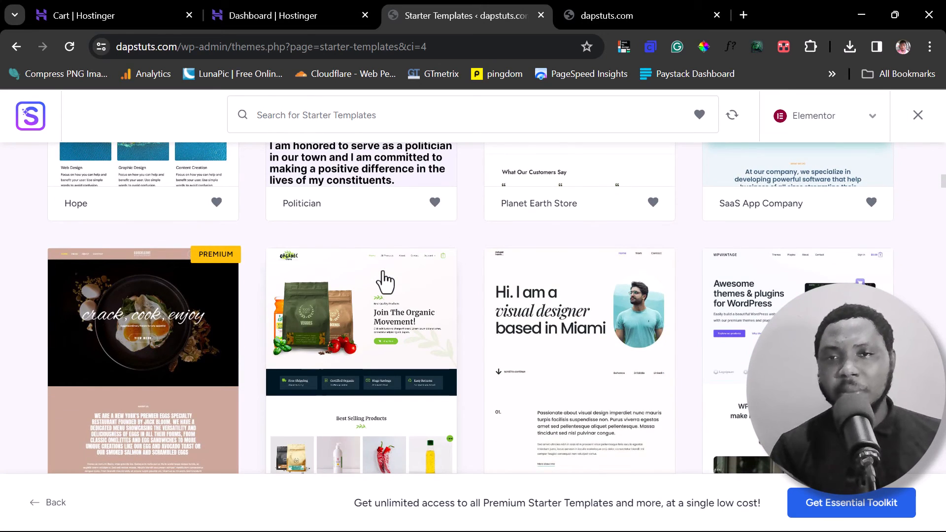
{"action": "scroll", "coordinate": [384, 281], "scroll_direction": "up", "scroll_amount": 10}
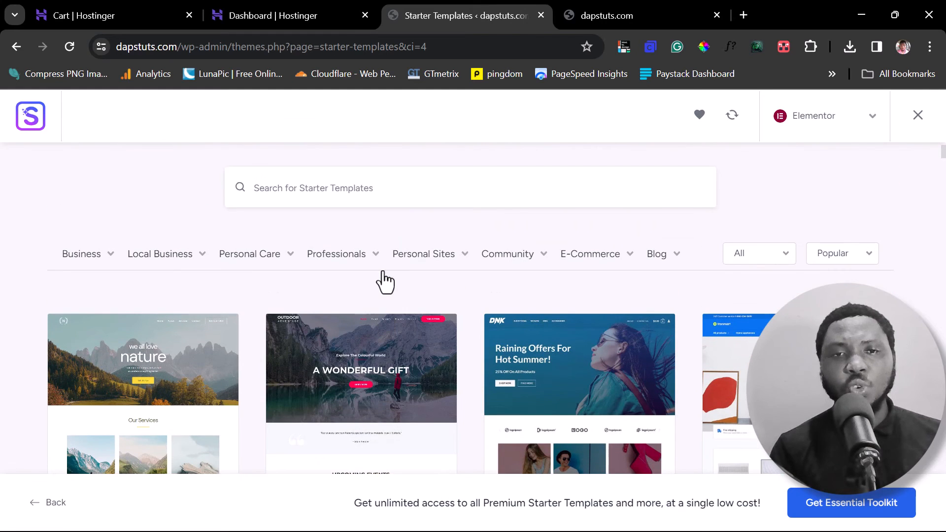
{"action": "left_click", "coordinate": [74, 256]}
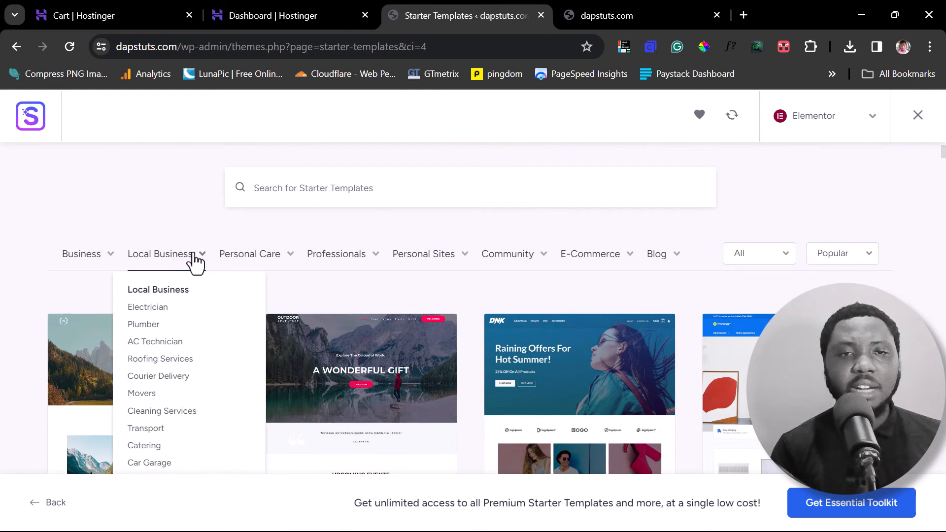
{"action": "mouse_move", "coordinate": [463, 269]}
{"action": "mouse_move", "coordinate": [540, 266]}
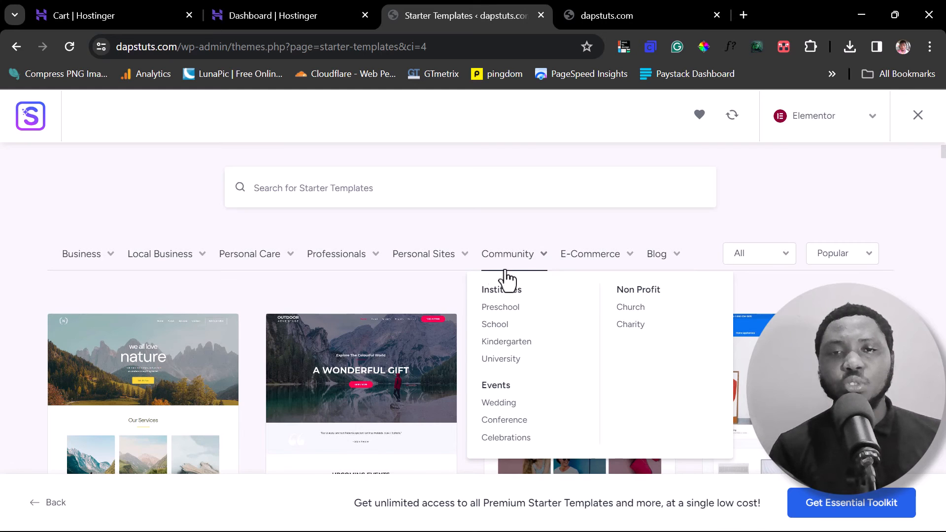
Select the free Hope starter template from the template gallery.
{"action": "scroll", "coordinate": [422, 293], "scroll_direction": "down", "scroll_amount": 5}
{"action": "scroll", "coordinate": [422, 295], "scroll_direction": "down", "scroll_amount": 3}
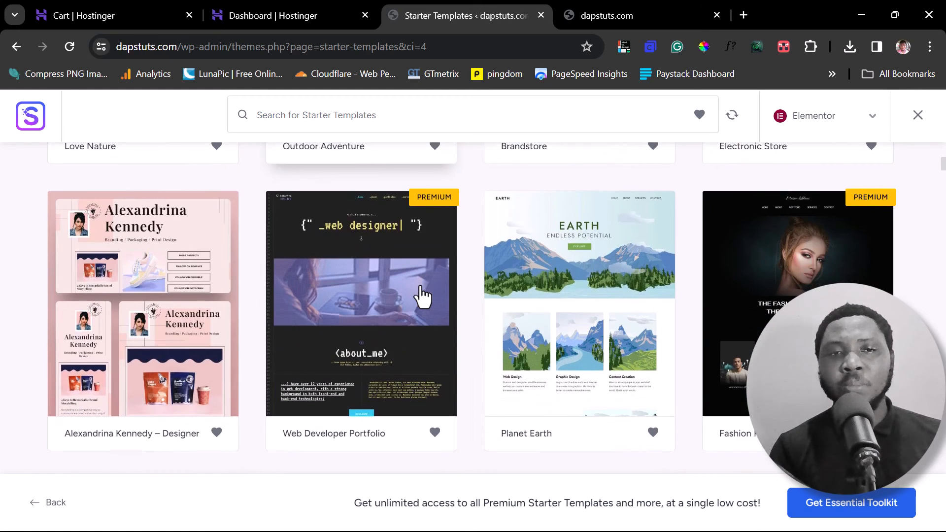
{"action": "scroll", "coordinate": [422, 296], "scroll_direction": "down", "scroll_amount": 6}
{"action": "scroll", "coordinate": [422, 295], "scroll_direction": "down", "scroll_amount": 2}
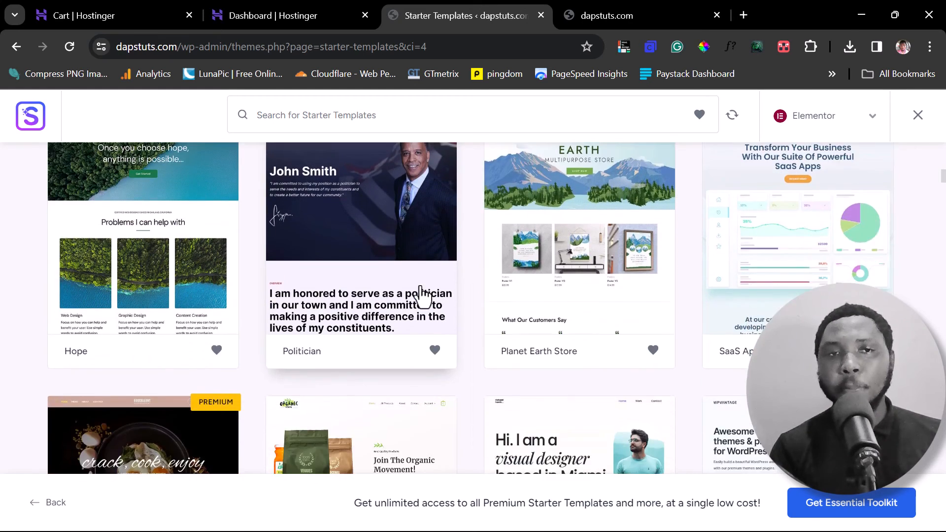
{"action": "scroll", "coordinate": [421, 289], "scroll_direction": "up", "scroll_amount": 2}
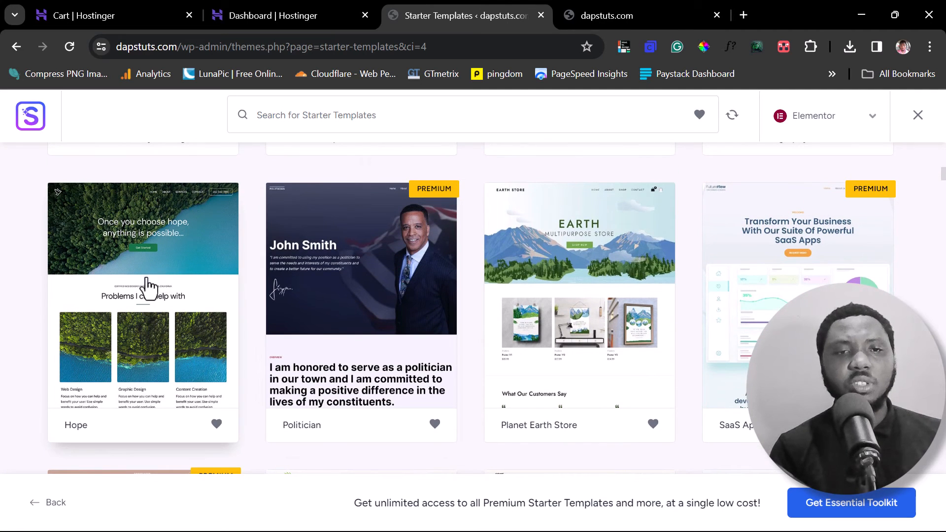
{"action": "left_click", "coordinate": [119, 295]}
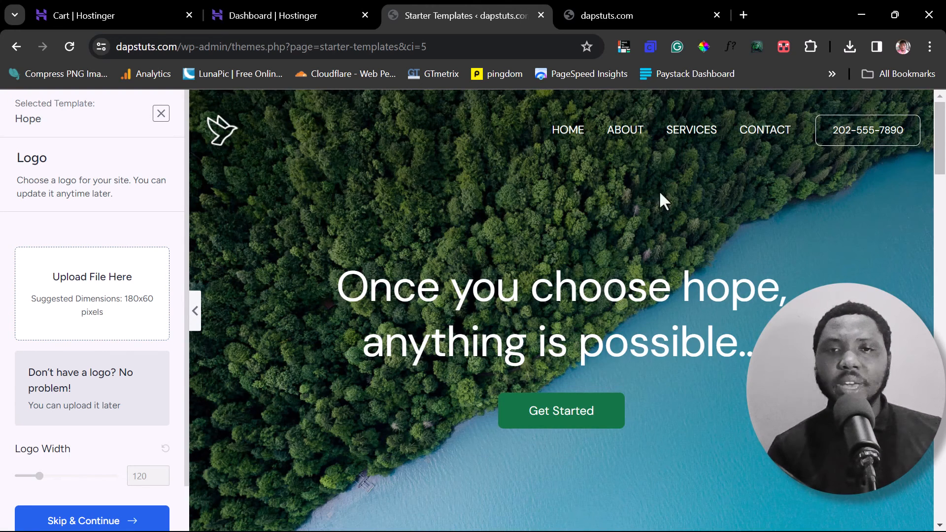
Preview the Hope template's homepage from header to footer, including at full width with the customization sidebar collapsed.
{"action": "scroll", "coordinate": [564, 208], "scroll_direction": "down", "scroll_amount": 10}
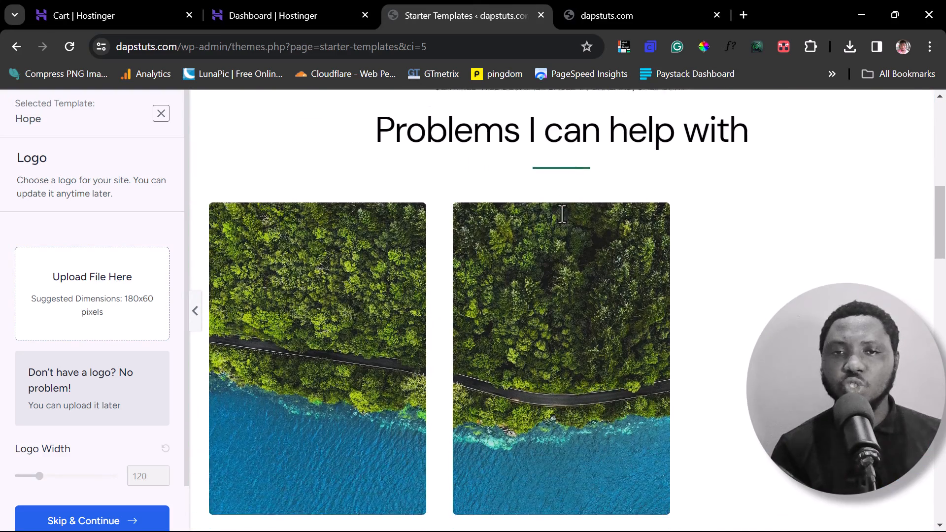
{"action": "scroll", "coordinate": [561, 214], "scroll_direction": "down", "scroll_amount": 15}
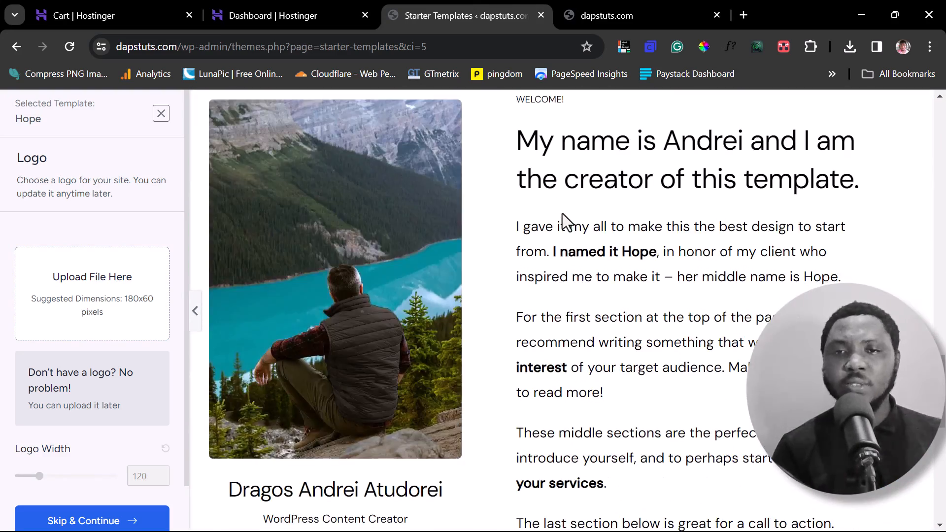
{"action": "scroll", "coordinate": [563, 214], "scroll_direction": "down", "scroll_amount": 6}
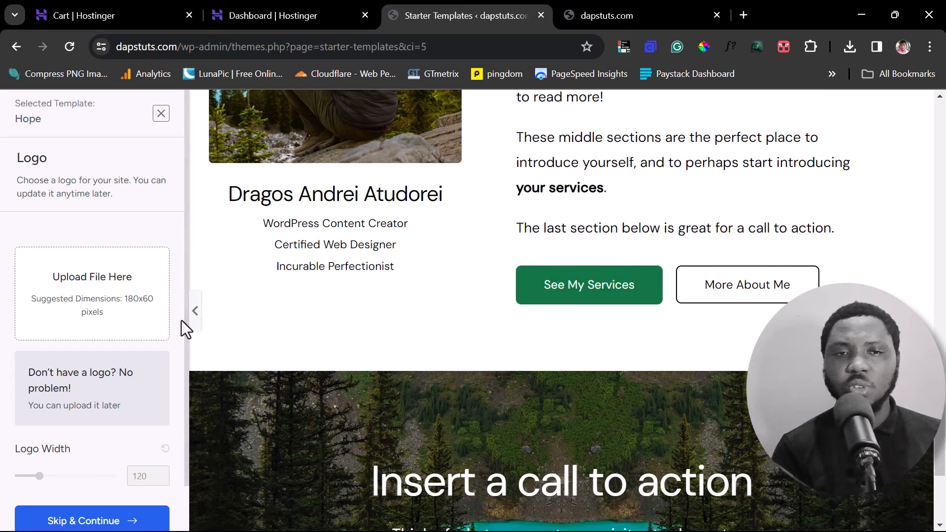
{"action": "left_click", "coordinate": [196, 319]}
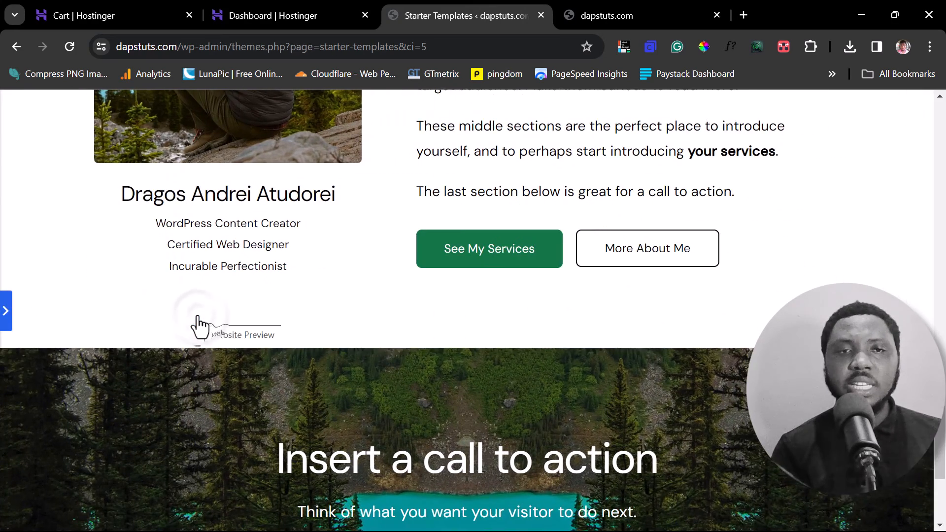
{"action": "scroll", "coordinate": [486, 311], "scroll_direction": "down", "scroll_amount": 5}
{"action": "scroll", "coordinate": [484, 303], "scroll_direction": "up", "scroll_amount": 15}
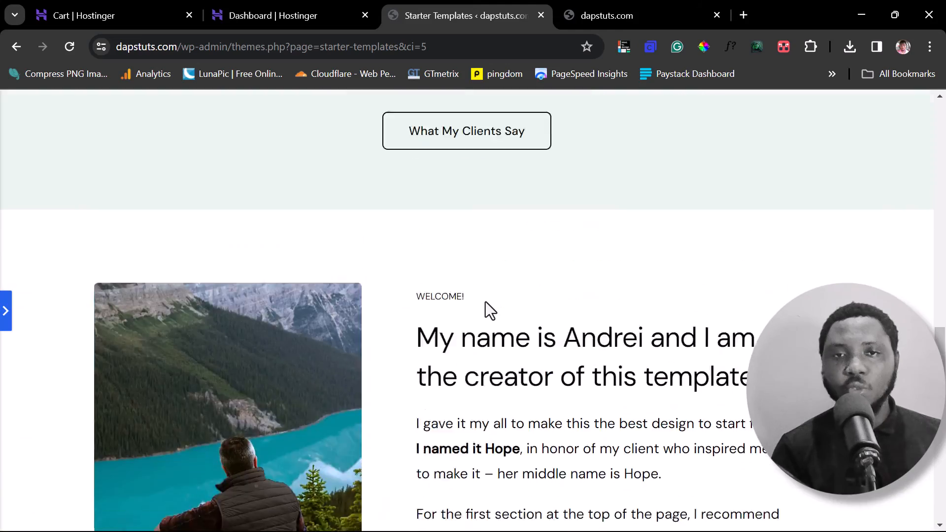
{"action": "scroll", "coordinate": [485, 302], "scroll_direction": "up", "scroll_amount": 5}
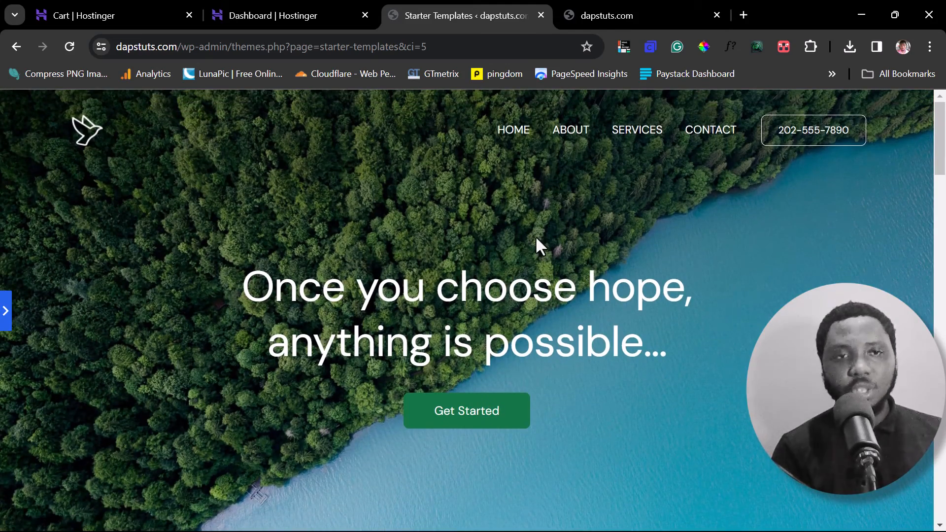
Bring back the customization sidebar and skip the logo upload for the Hope template.
{"action": "left_click", "coordinate": [5, 312]}
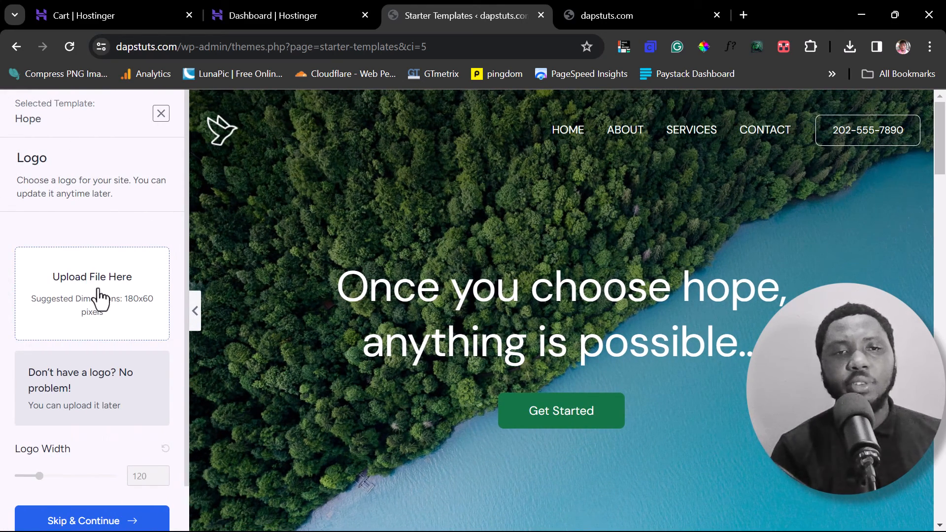
{"action": "scroll", "coordinate": [101, 298], "scroll_direction": "down", "scroll_amount": 1}
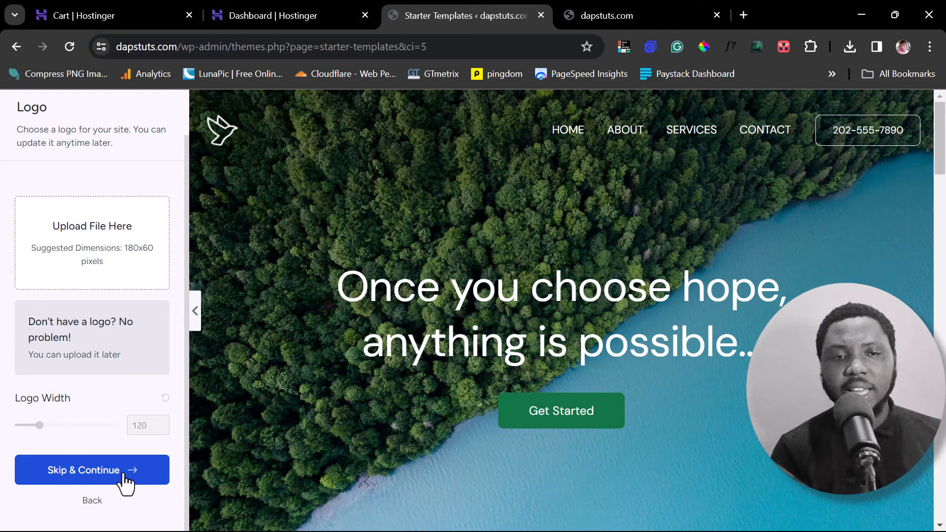
{"action": "left_click", "coordinate": [84, 481]}
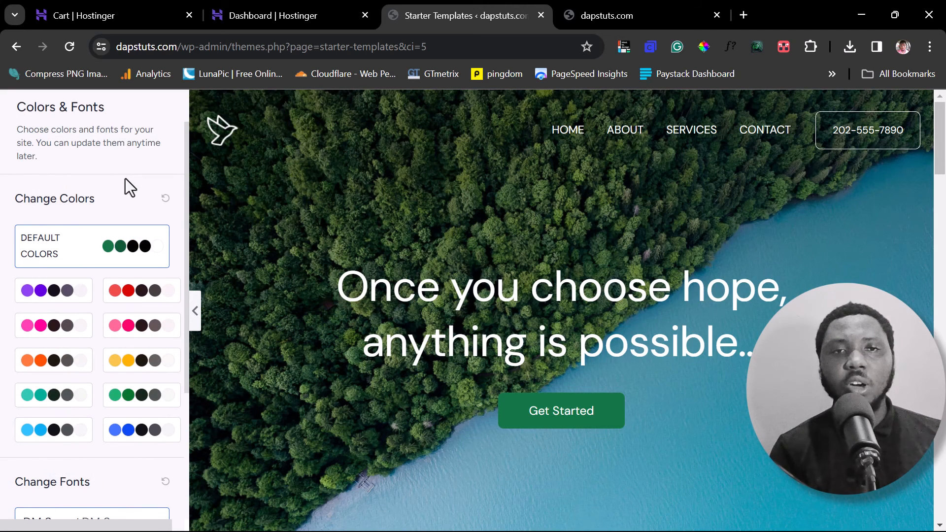
Try the red, green and purple color palettes on the Hope template and restore the default colors.
{"action": "left_click", "coordinate": [130, 294]}
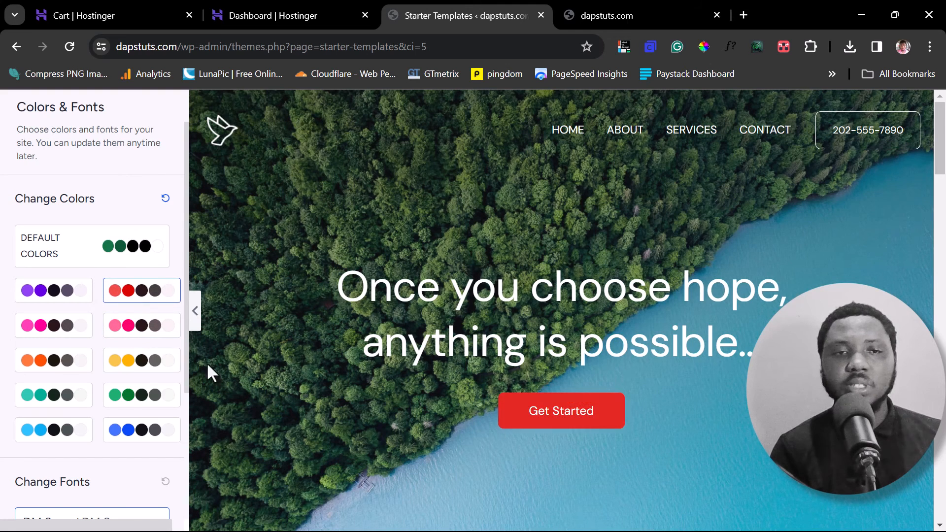
{"action": "left_click", "coordinate": [132, 397]}
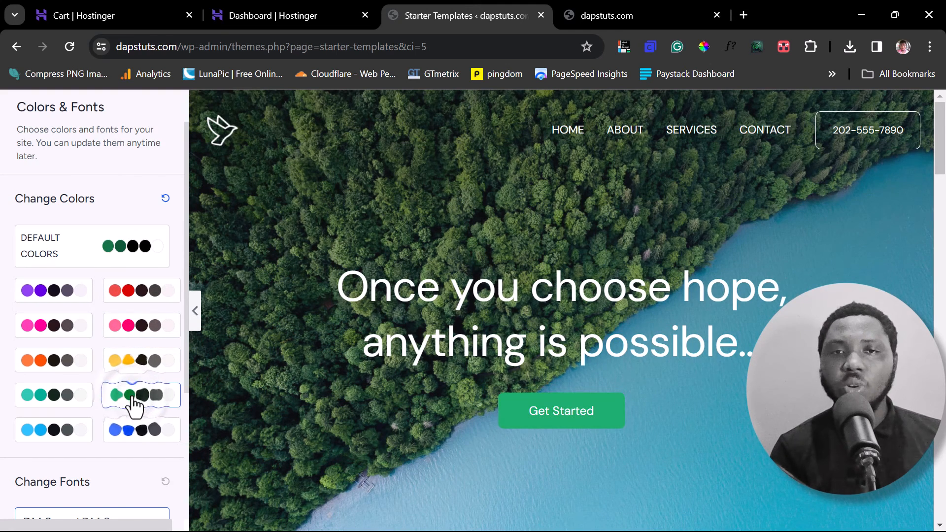
{"action": "left_click", "coordinate": [38, 285]}
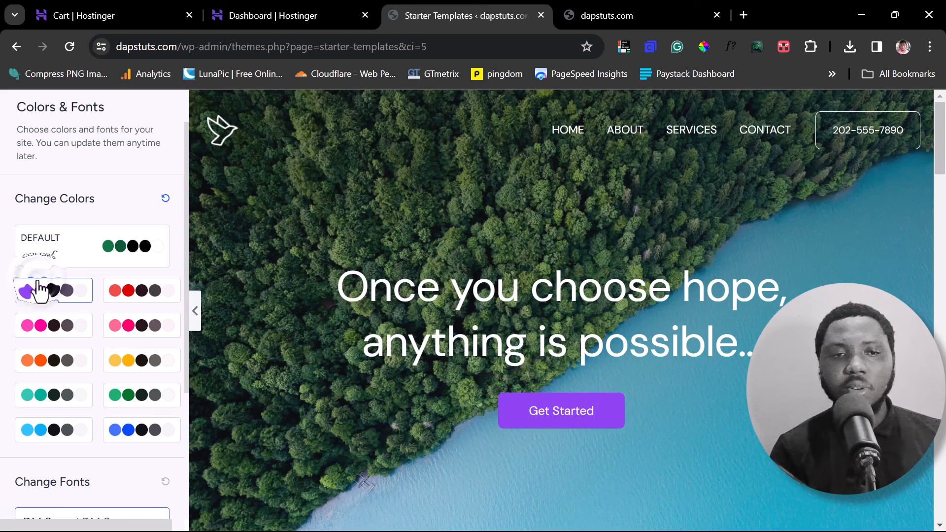
{"action": "left_click", "coordinate": [113, 401]}
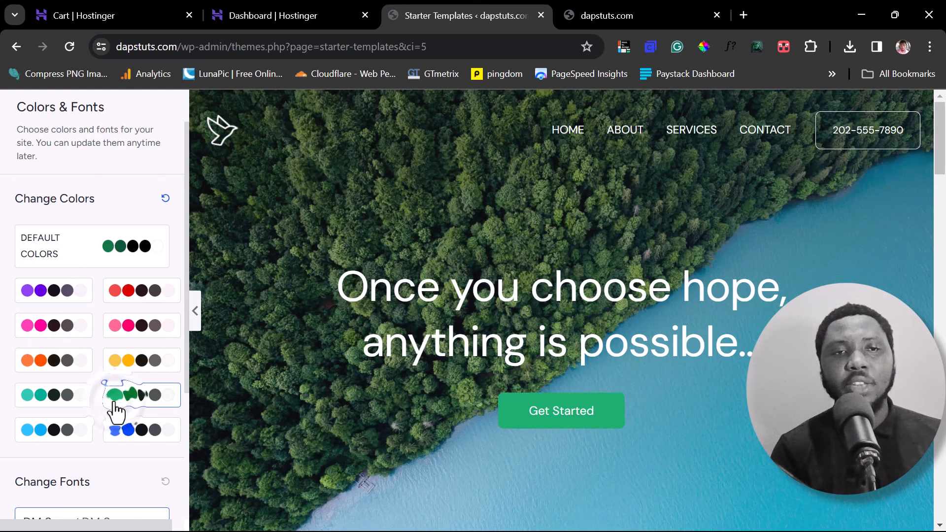
{"action": "left_click", "coordinate": [84, 254]}
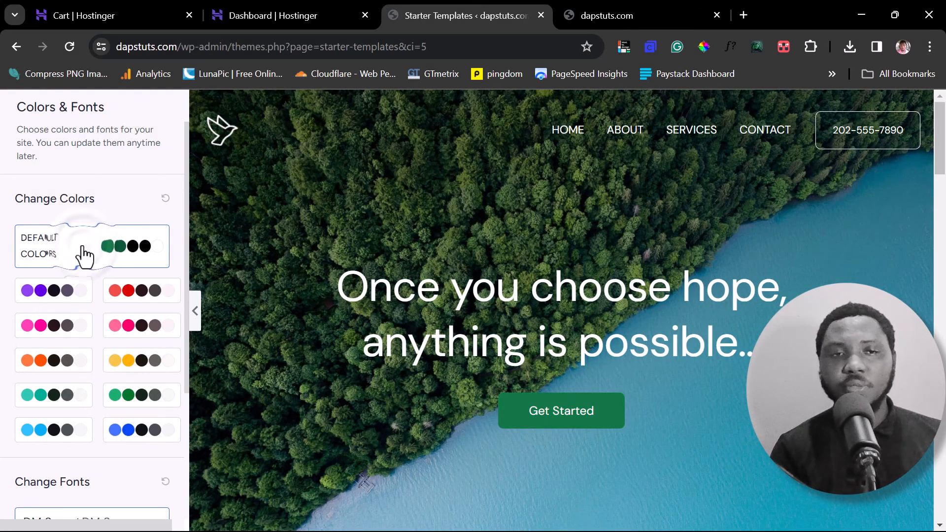
Keep the DM Sans fonts and build the website with all import options enabled, leaving the personal details blank.
{"action": "scroll", "coordinate": [84, 254], "scroll_direction": "down", "scroll_amount": 4}
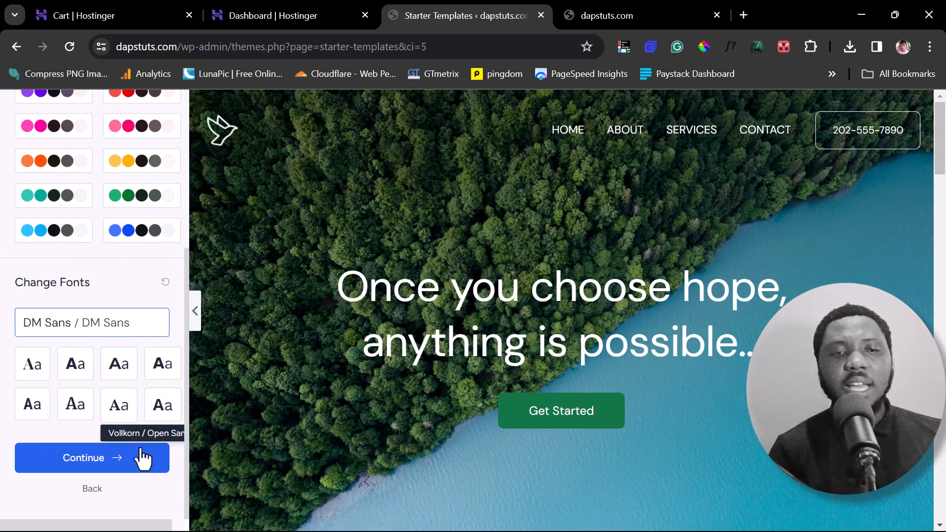
{"action": "left_click", "coordinate": [127, 467]}
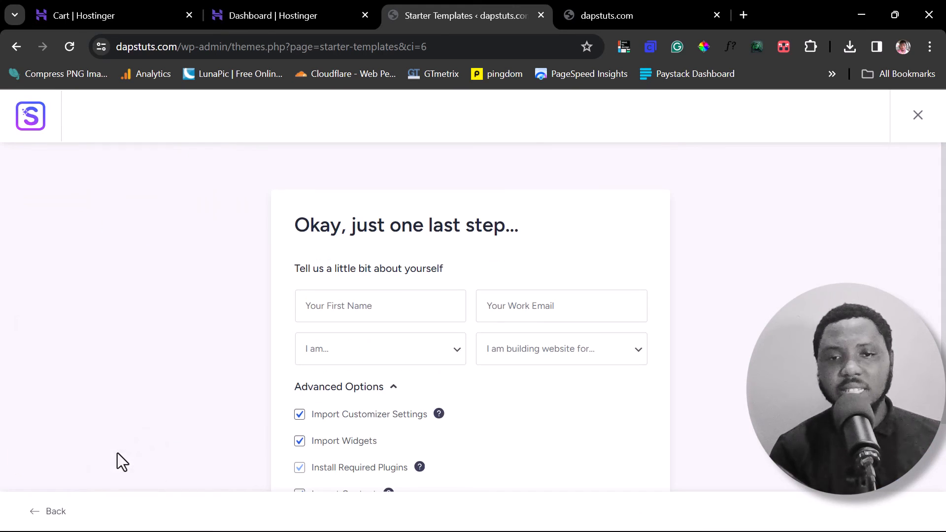
{"action": "scroll", "coordinate": [751, 242], "scroll_direction": "down", "scroll_amount": 3}
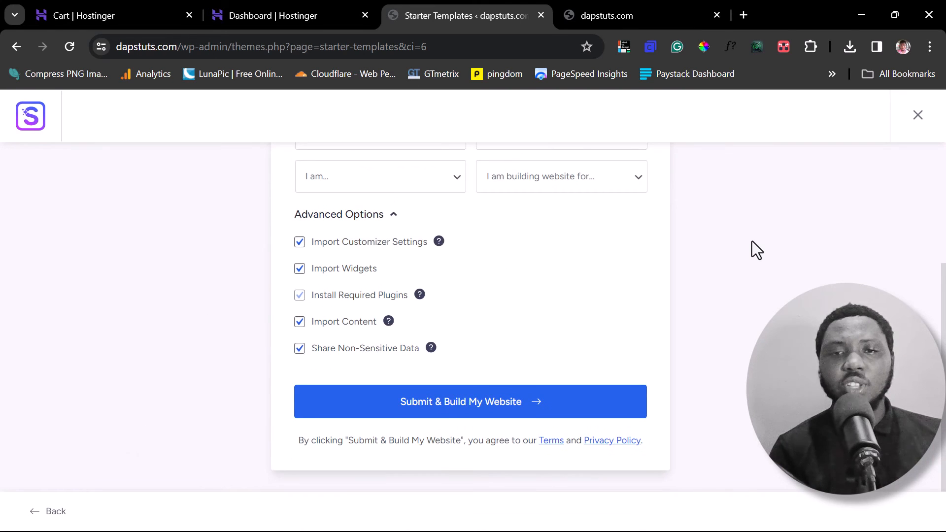
{"action": "scroll", "coordinate": [751, 241], "scroll_direction": "up", "scroll_amount": 3}
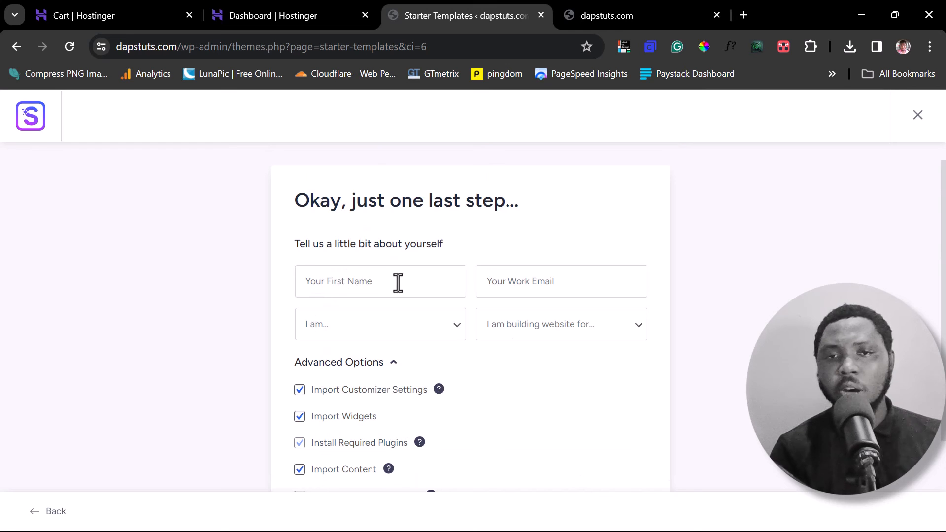
{"action": "scroll", "coordinate": [399, 300], "scroll_direction": "down", "scroll_amount": 3}
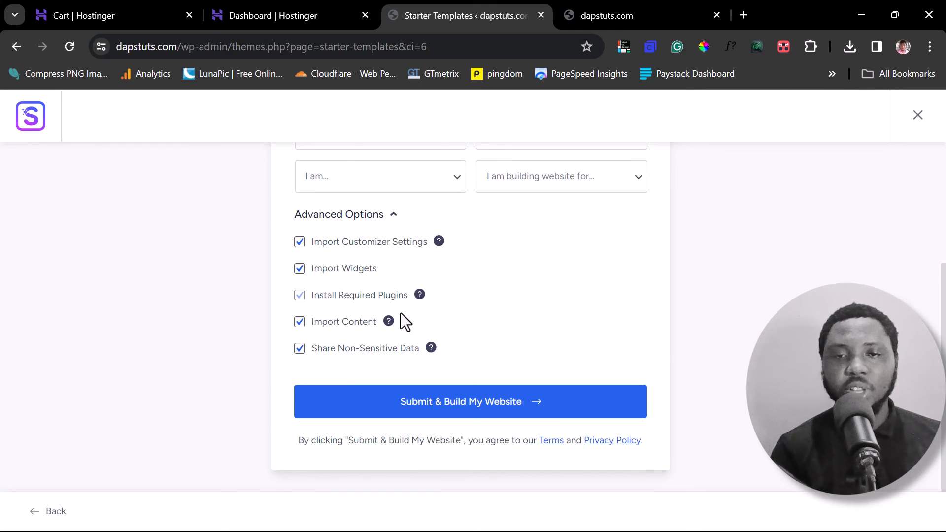
{"action": "left_click", "coordinate": [450, 401]}
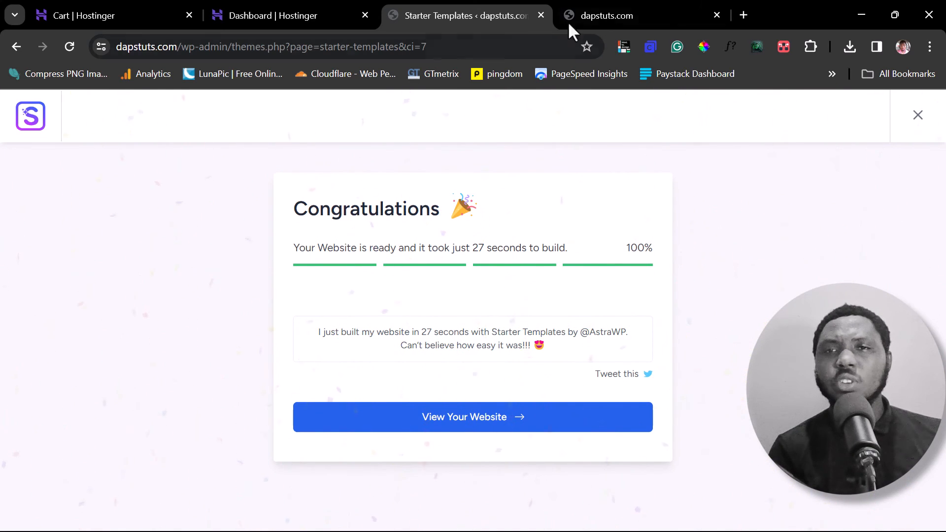
Reload the live dapstuts.com site and review the imported Hope homepage from header to footer.
{"action": "left_click", "coordinate": [617, 14]}
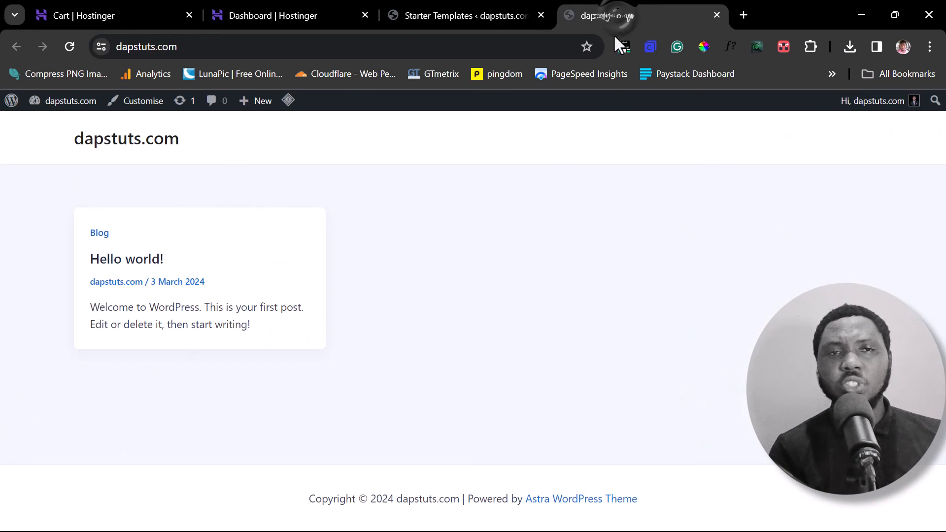
{"action": "left_click", "coordinate": [69, 46]}
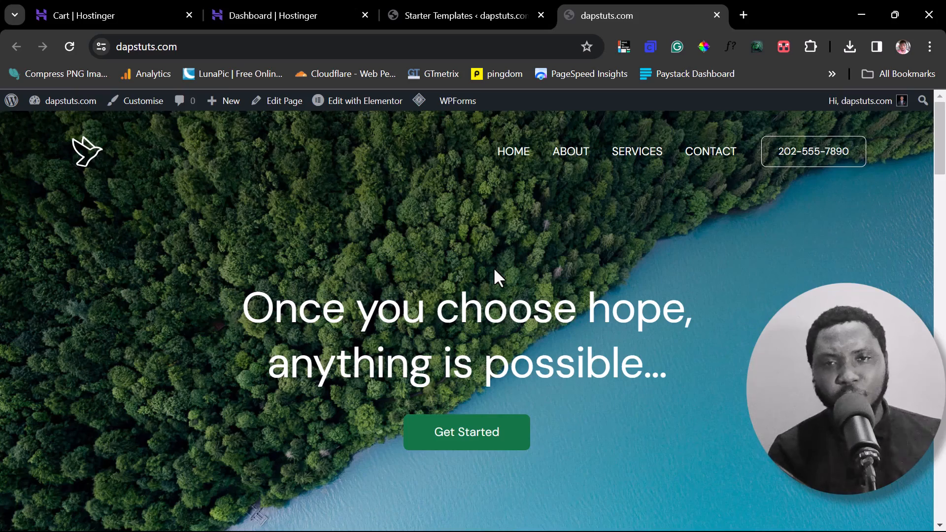
{"action": "scroll", "coordinate": [494, 270], "scroll_direction": "down", "scroll_amount": 15}
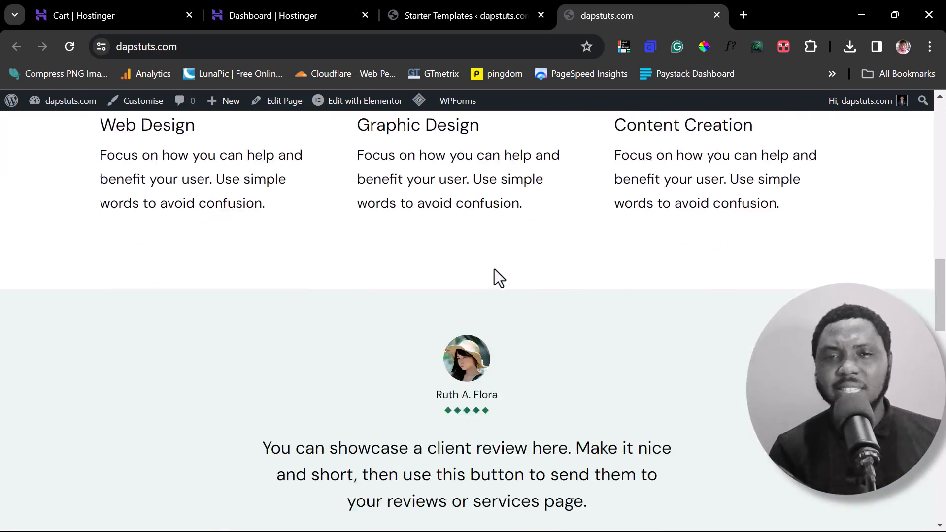
{"action": "scroll", "coordinate": [495, 270], "scroll_direction": "down", "scroll_amount": 15}
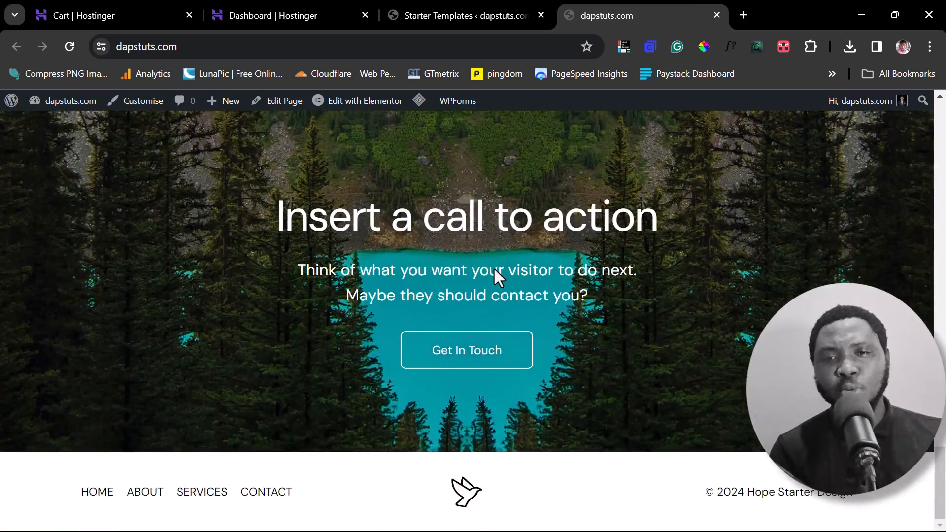
{"action": "scroll", "coordinate": [495, 272], "scroll_direction": "up", "scroll_amount": 15}
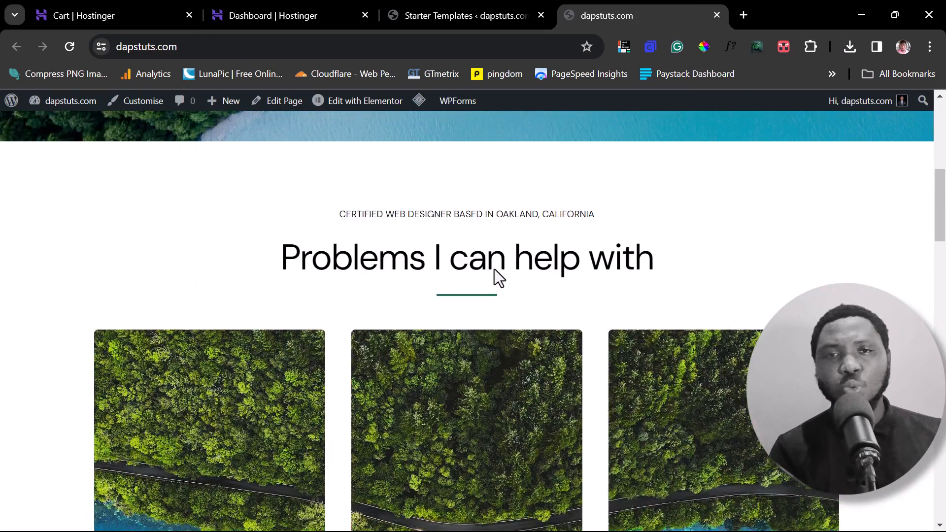
{"action": "scroll", "coordinate": [495, 269], "scroll_direction": "up", "scroll_amount": 8}
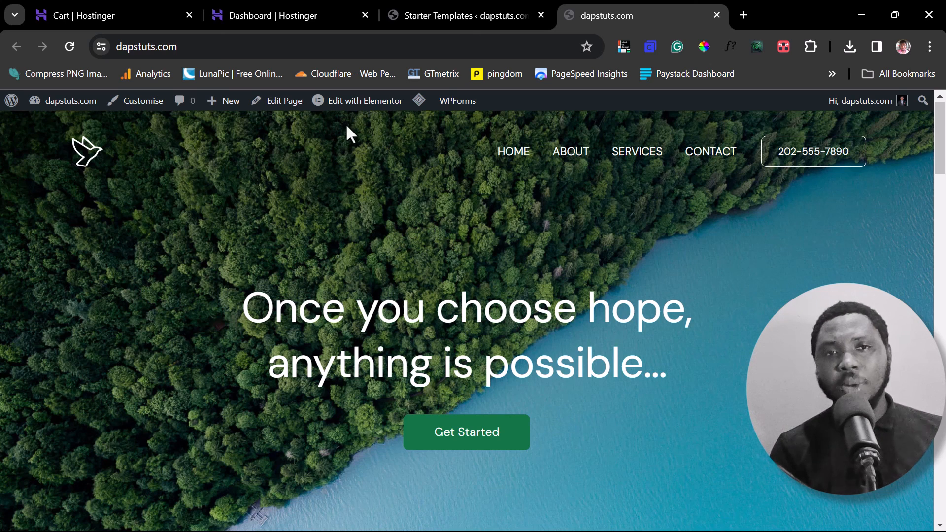
Return to the finished Starter Templates import and exit to the WordPress dashboard.
{"action": "mouse_move", "coordinate": [359, 106]}
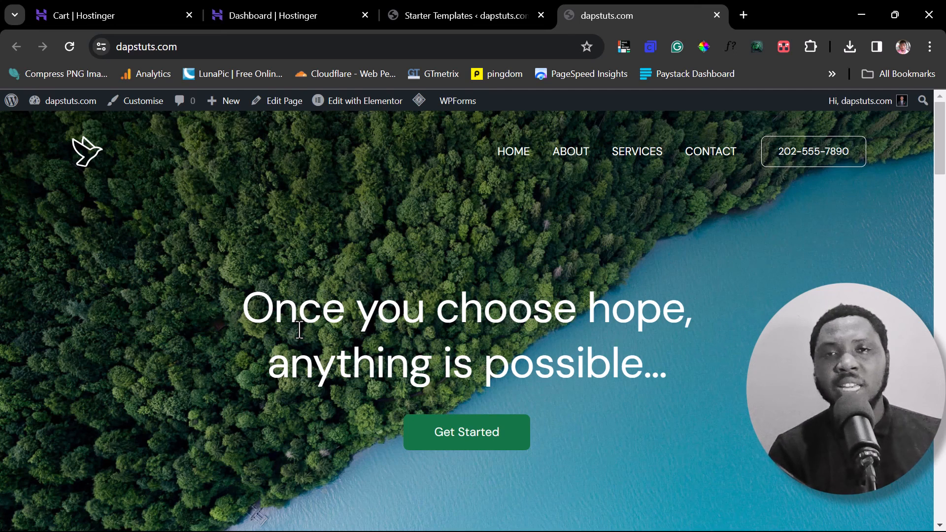
{"action": "left_click", "coordinate": [462, 16]}
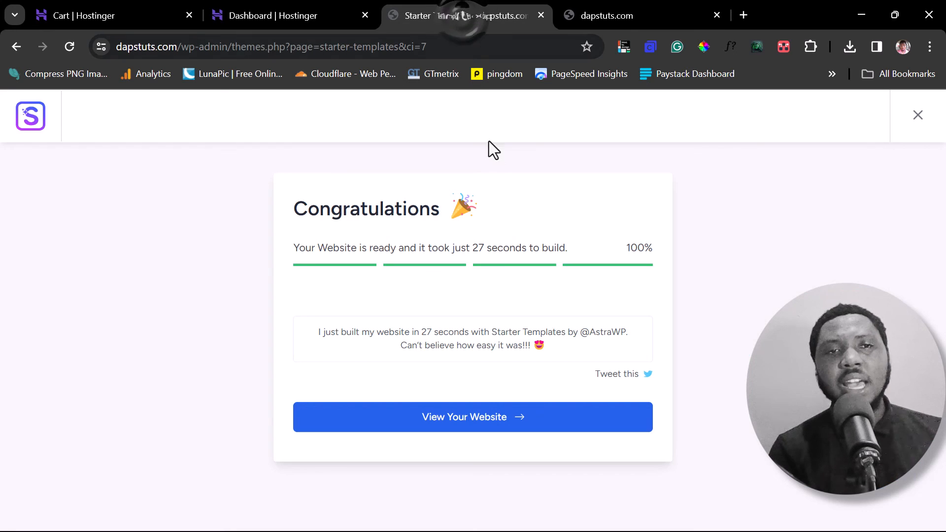
{"action": "left_click", "coordinate": [920, 117]}
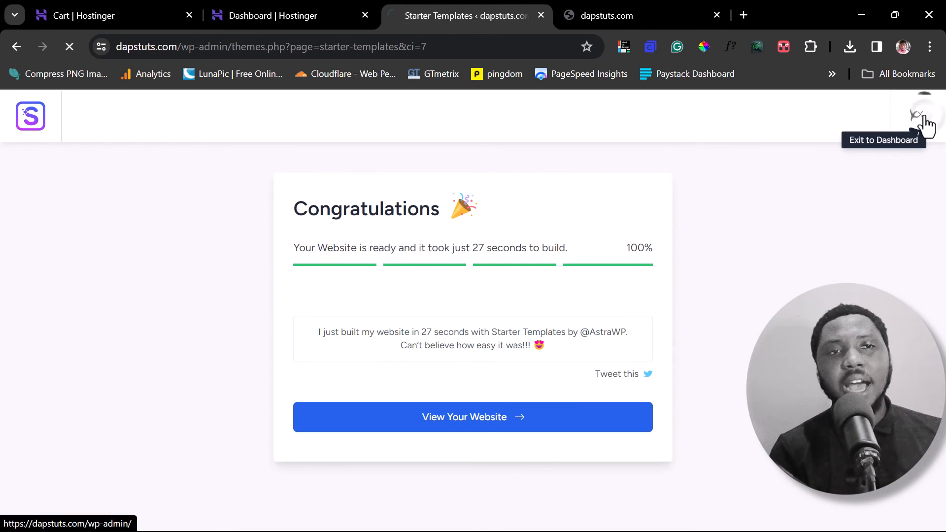